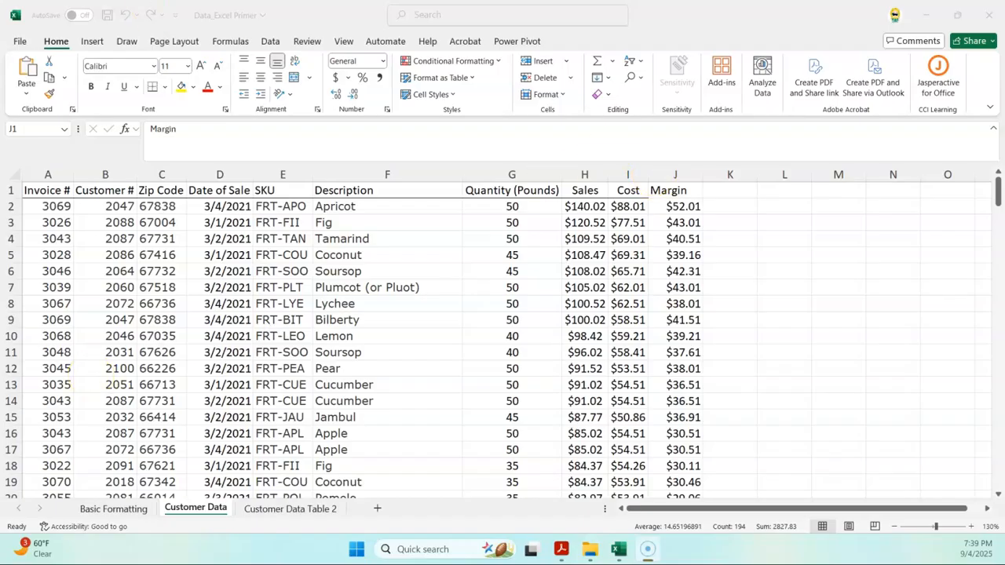
Step: Select the Margin column J, then cell N9, and show the Insert ribbon commands
{"action": "key", "text": "ctrl+space"}
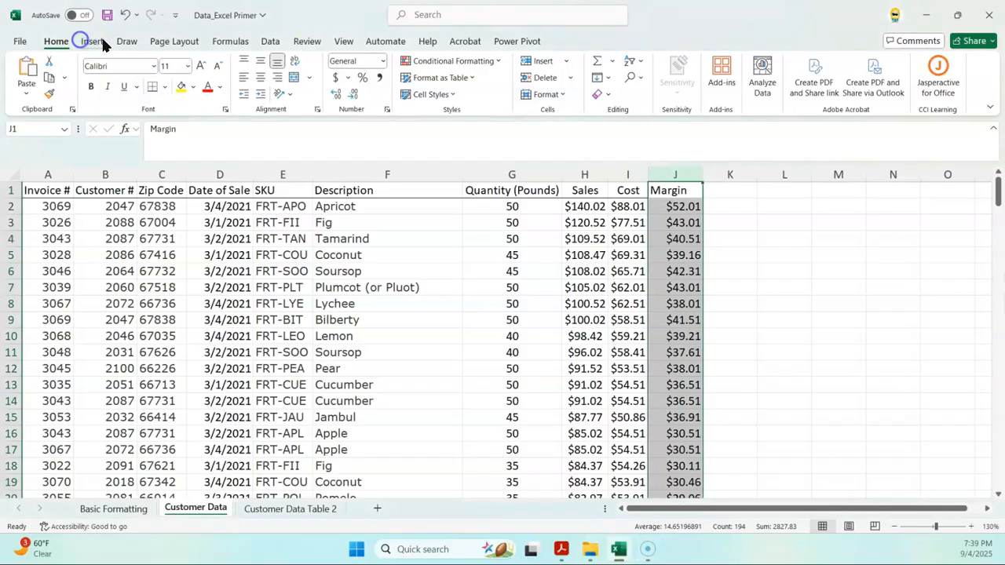
{"action": "left_click", "coordinate": [880, 320]}
{"action": "left_click", "coordinate": [88, 40]}
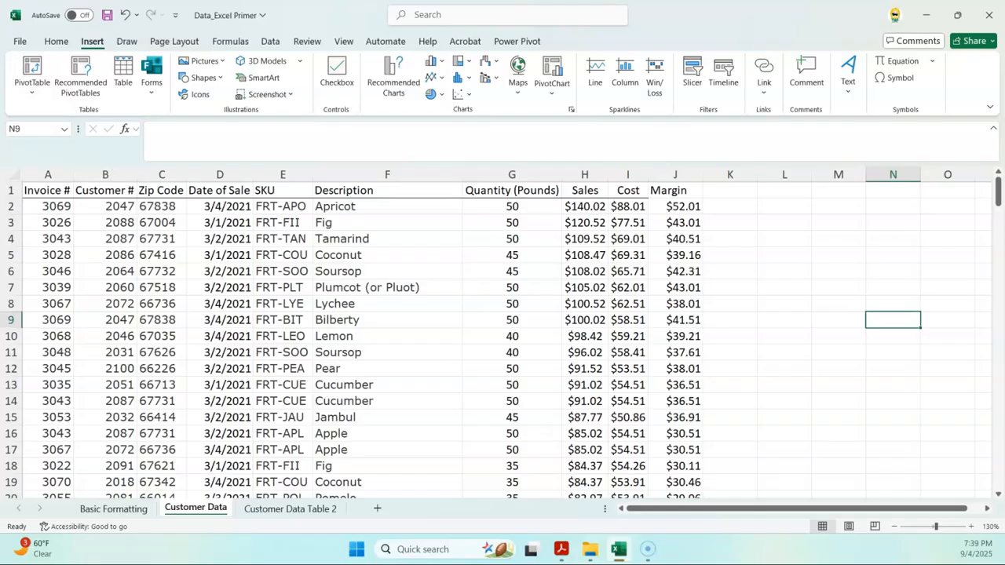
Step: Try the PivotTable dialog and cancel it, then list the PivotTable data source choices
{"action": "left_click", "coordinate": [42, 73]}
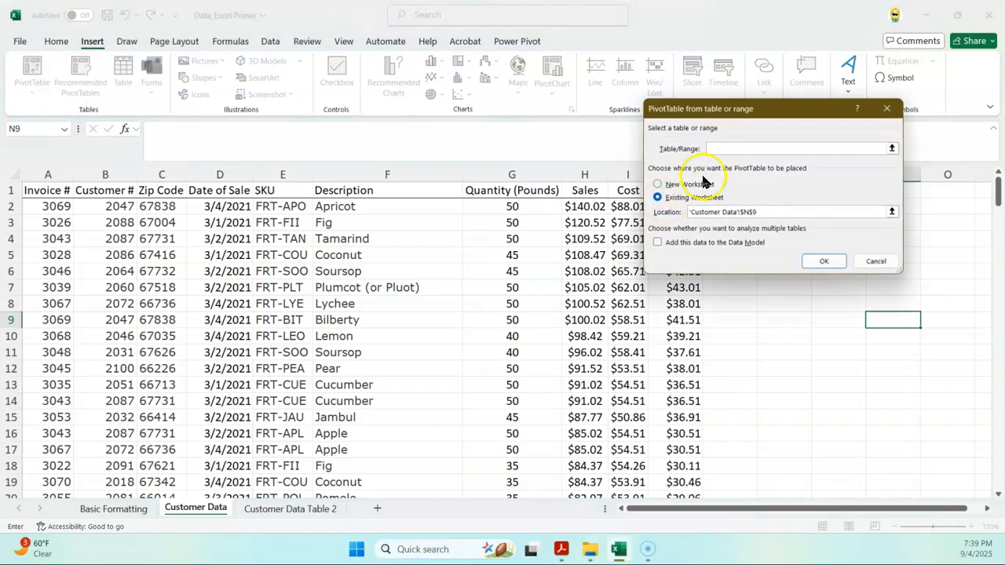
{"action": "left_click_drag", "start_coordinate": [759, 112], "coordinate": [434, 194]}
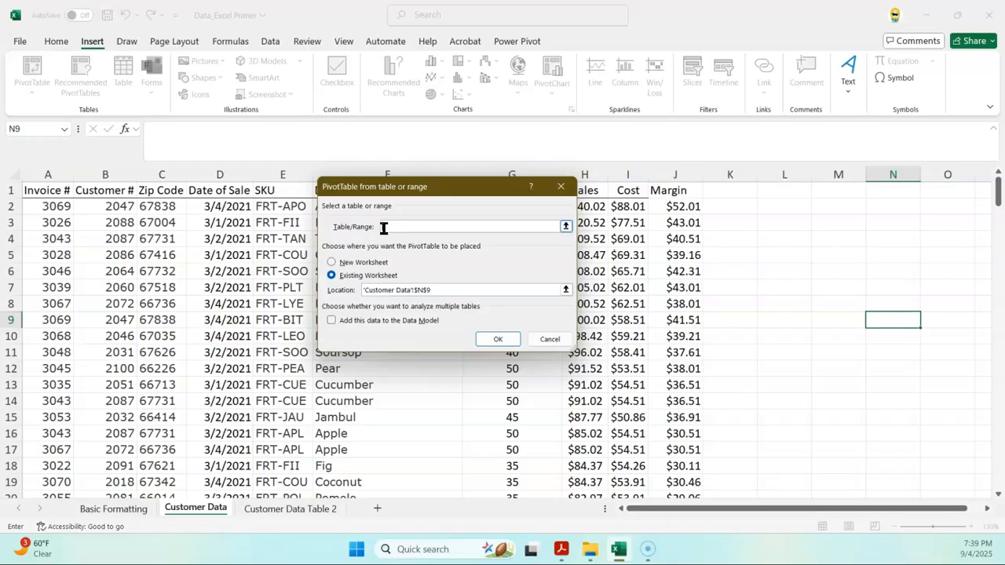
{"action": "left_click", "coordinate": [559, 341]}
{"action": "left_click", "coordinate": [33, 91]}
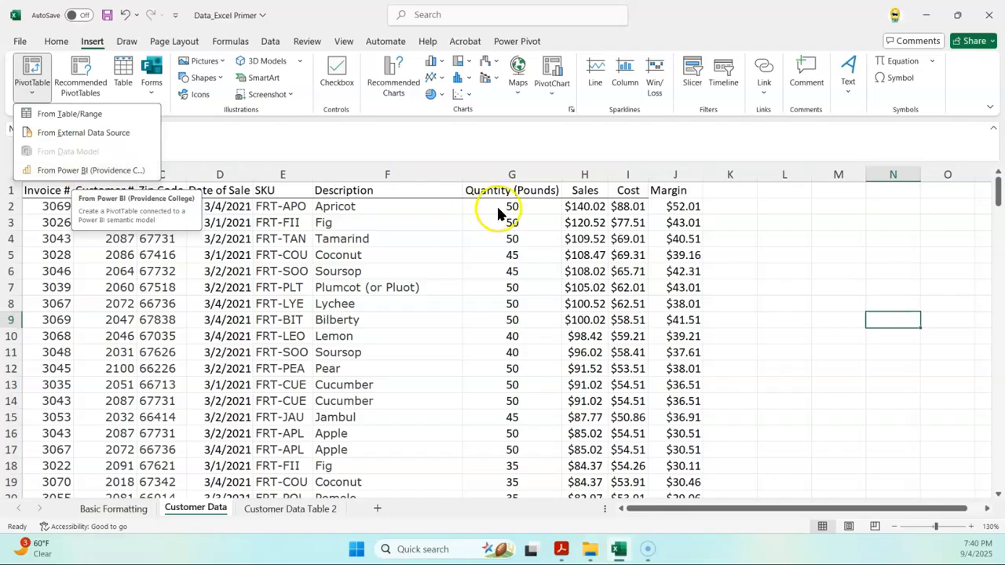
{"action": "left_click", "coordinate": [55, 116]}
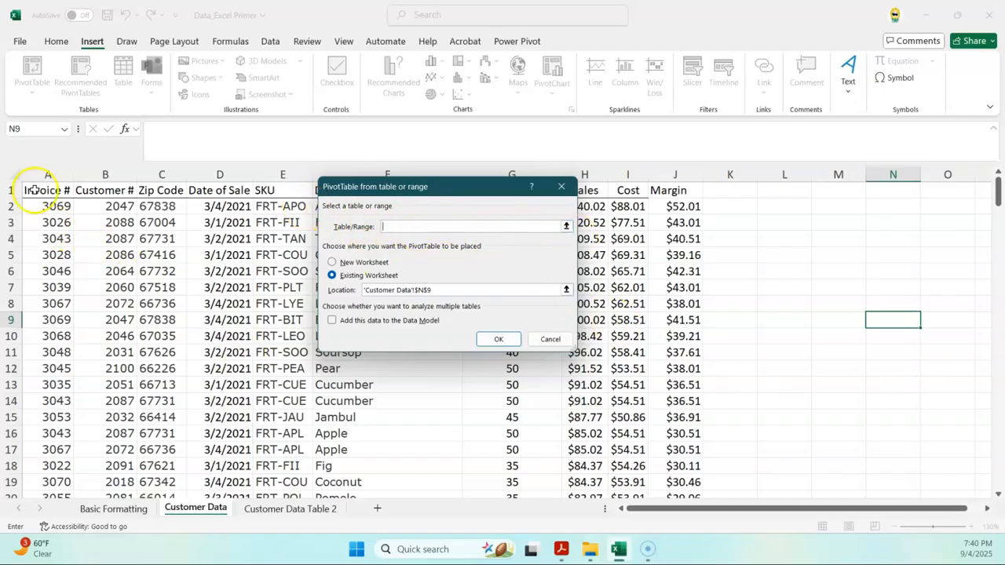
{"action": "left_click_drag", "start_coordinate": [31, 190], "coordinate": [380, 328]}
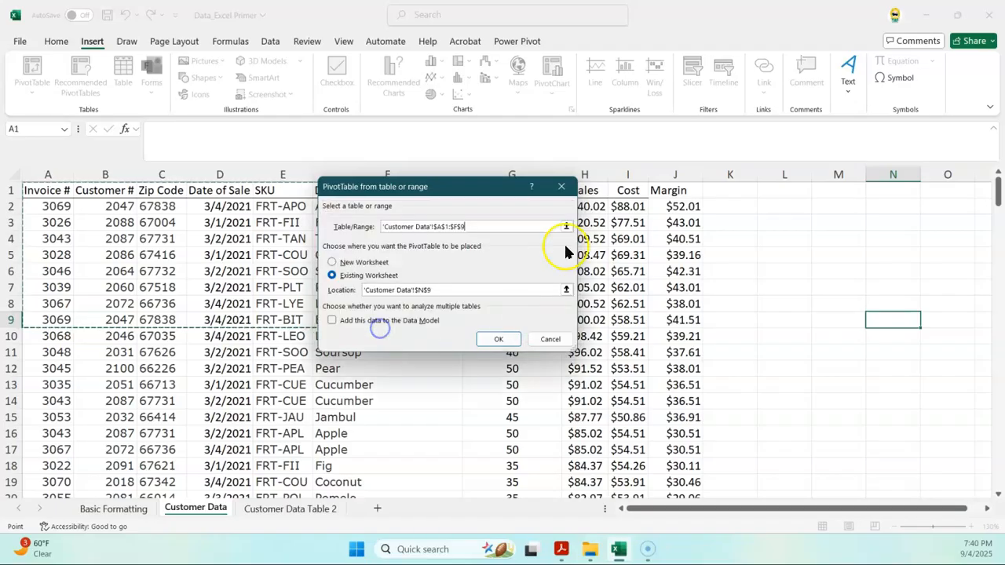
{"action": "left_click", "coordinate": [551, 339]}
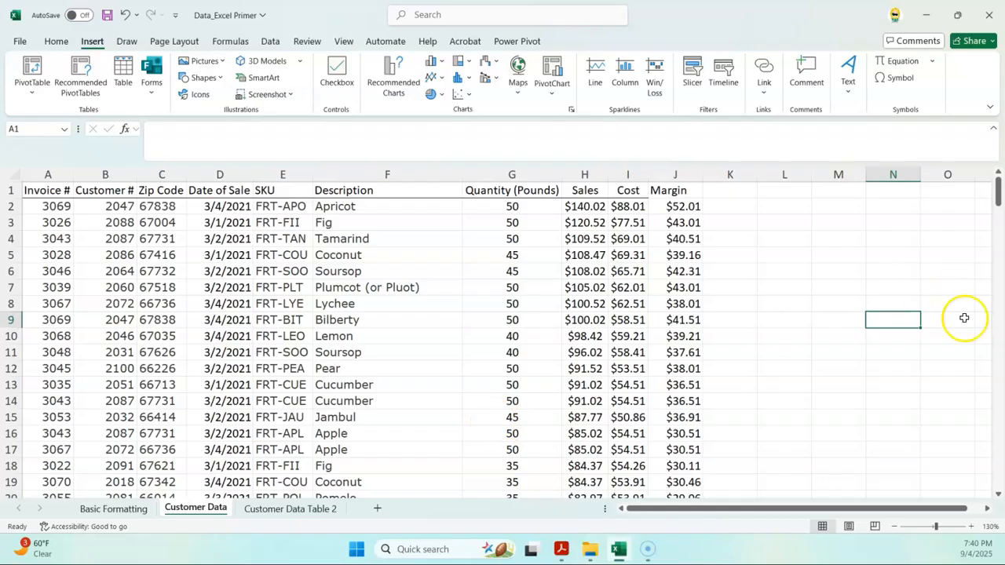
{"action": "left_click", "coordinate": [472, 304]}
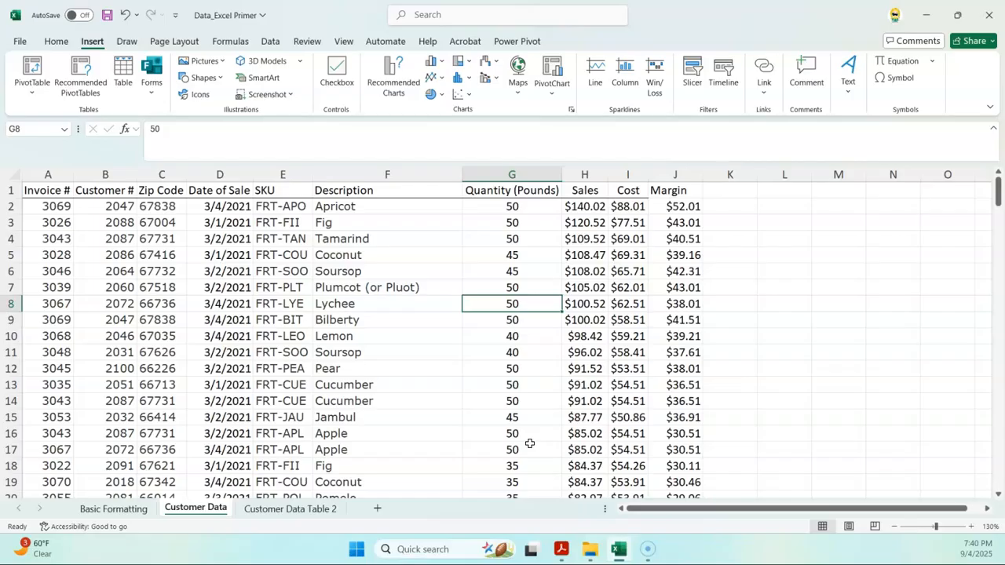
Step: Create a PivotTable from 'Customer Data'!$A$1:$J$194 on a new worksheet, added to the Data Model
{"action": "left_click", "coordinate": [35, 89]}
{"action": "left_click", "coordinate": [39, 114]}
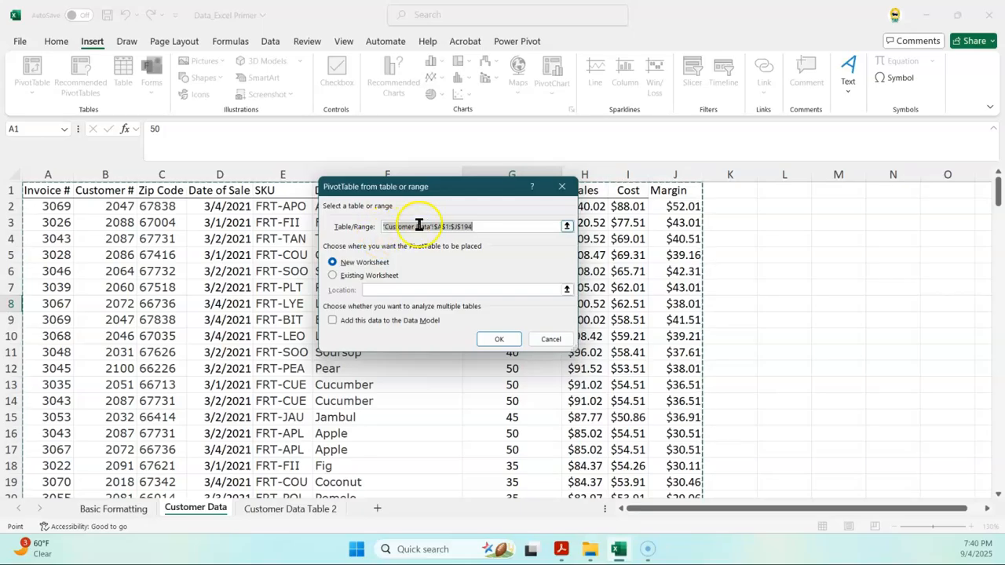
{"action": "left_click", "coordinate": [434, 225]}
{"action": "left_click_drag", "start_coordinate": [437, 227], "coordinate": [372, 227]}
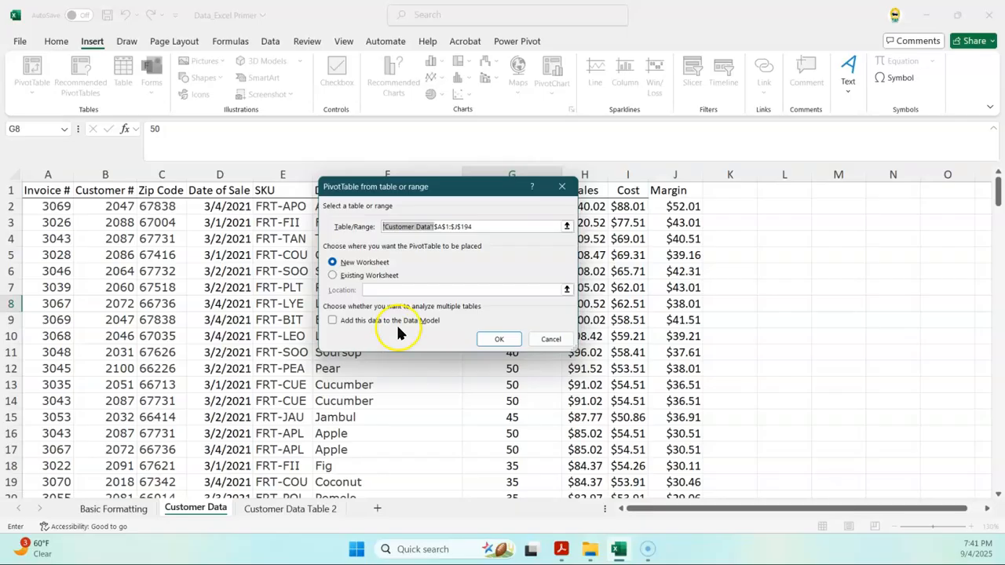
{"action": "left_click", "coordinate": [348, 322]}
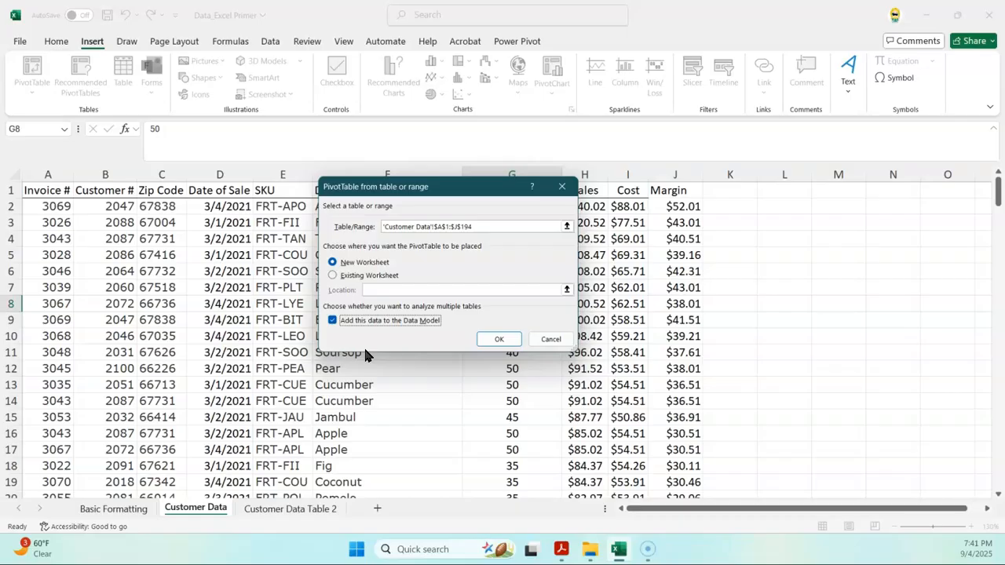
{"action": "left_click", "coordinate": [495, 337]}
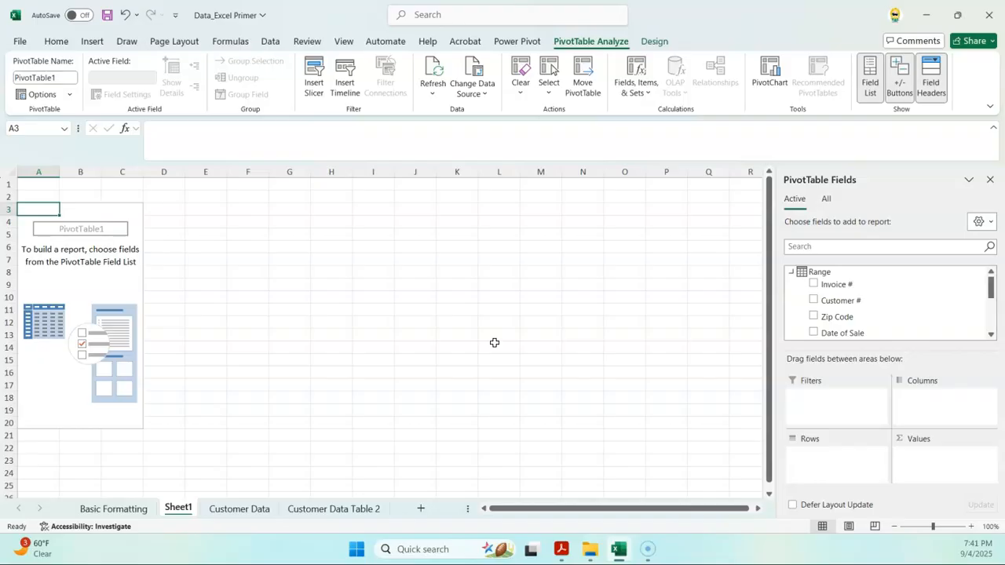
{"action": "double_click", "coordinate": [816, 272]}
{"action": "double_click", "coordinate": [825, 273]}
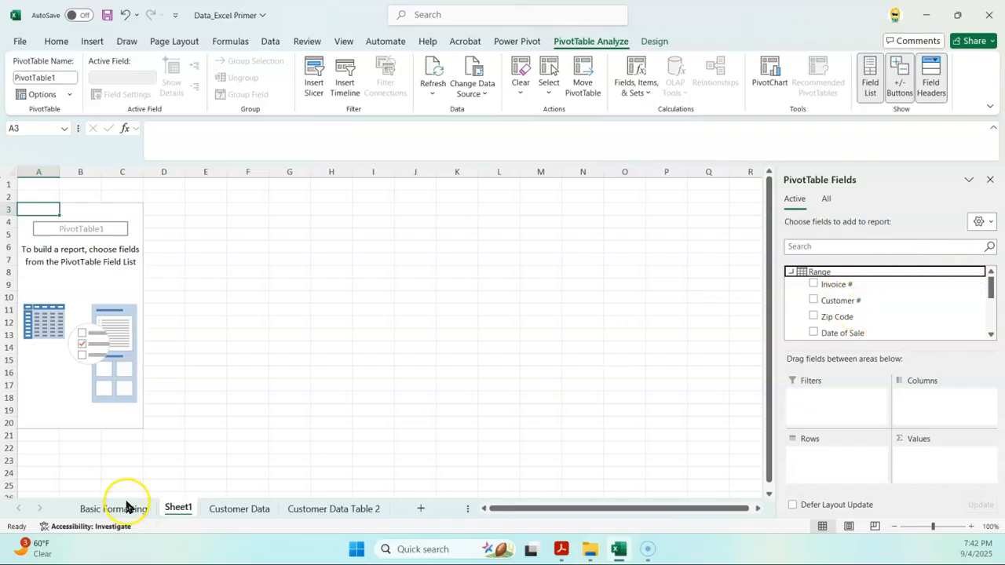
{"action": "left_click", "coordinate": [240, 510]}
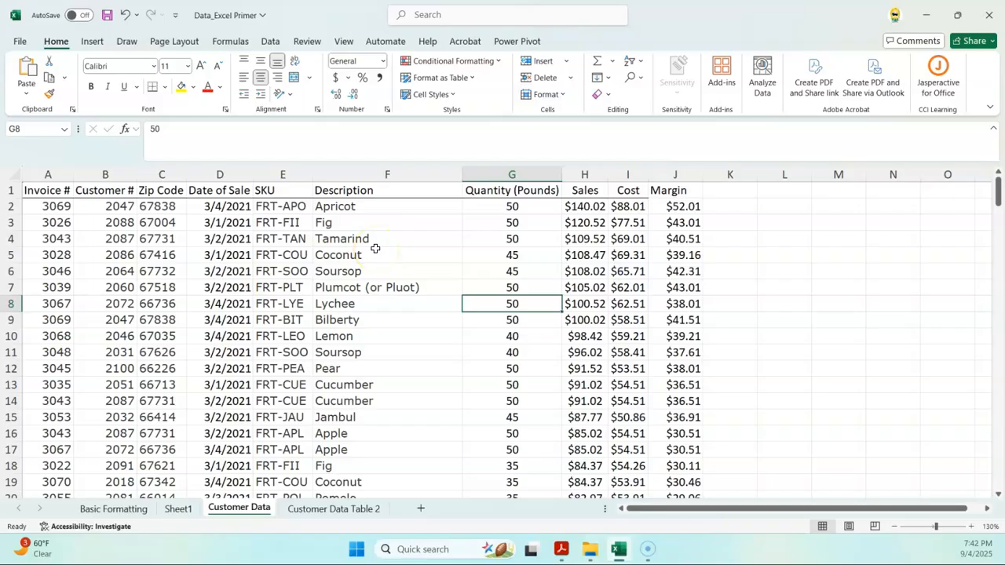
{"action": "left_click", "coordinate": [171, 508]}
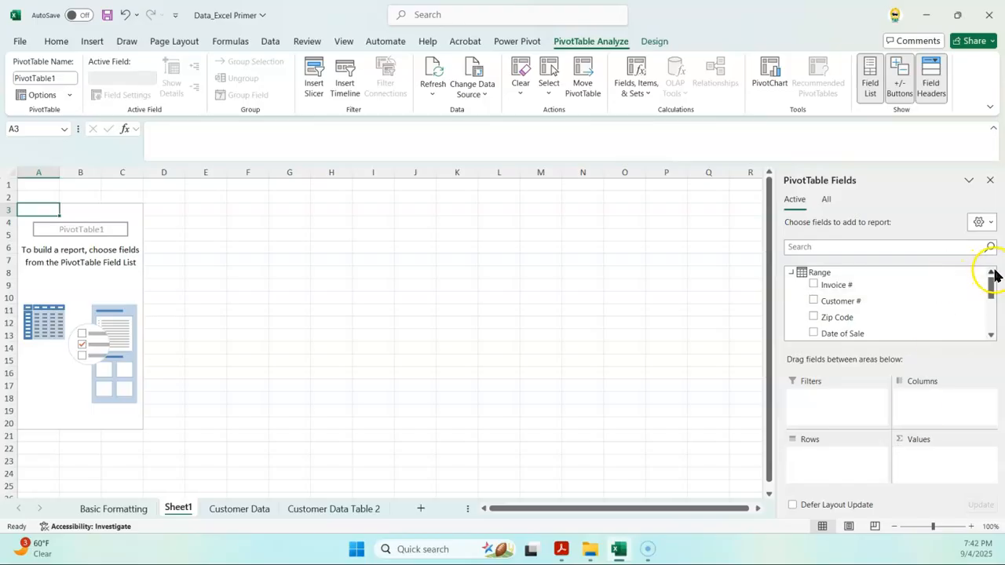
Step: Put Margin into the Values area twice, giving Sum of Margin and Sum of Margin2 (2827.83)
{"action": "left_click_drag", "start_coordinate": [993, 285], "coordinate": [993, 324]}
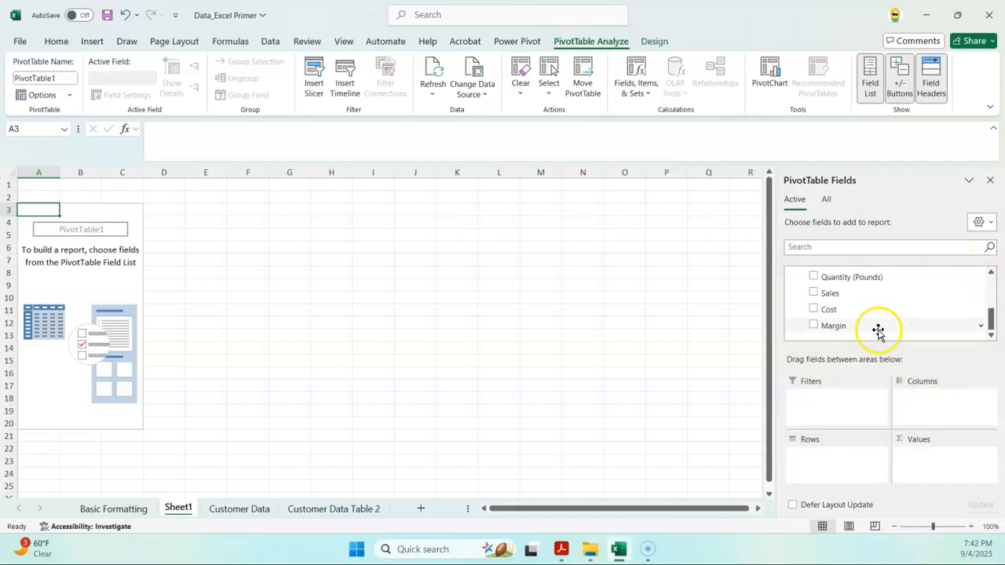
{"action": "left_click_drag", "start_coordinate": [824, 322], "coordinate": [946, 463]}
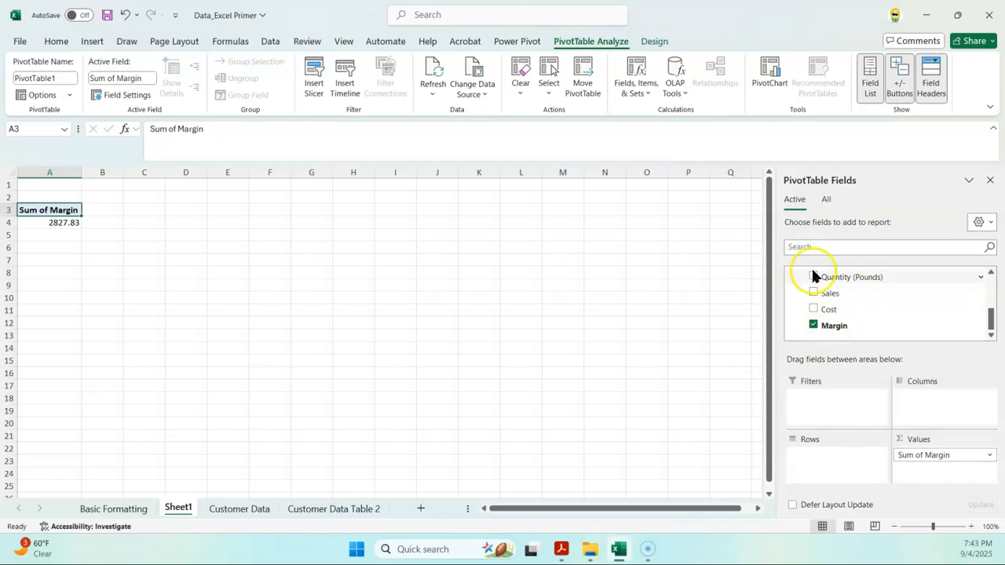
{"action": "left_click_drag", "start_coordinate": [835, 329], "coordinate": [928, 472]}
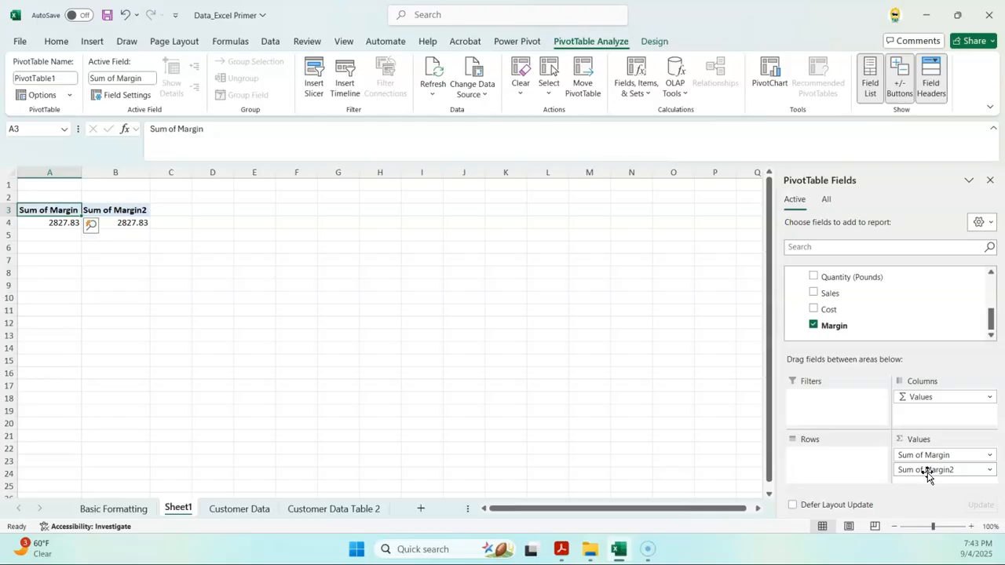
Step: Look through the Value Field Settings for Sum of Margin2, then close them without changes
{"action": "left_click", "coordinate": [991, 471]}
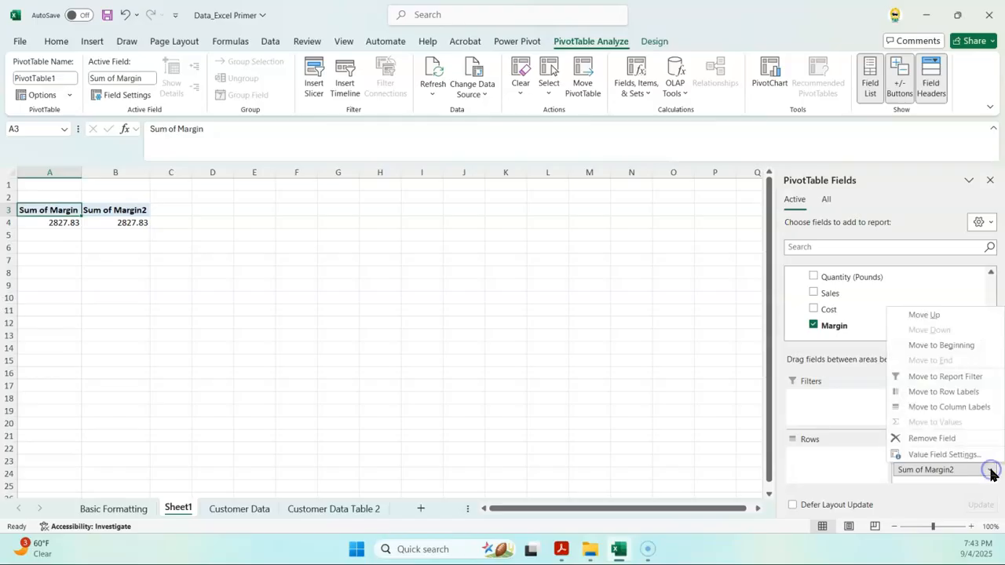
{"action": "left_click", "coordinate": [971, 459]}
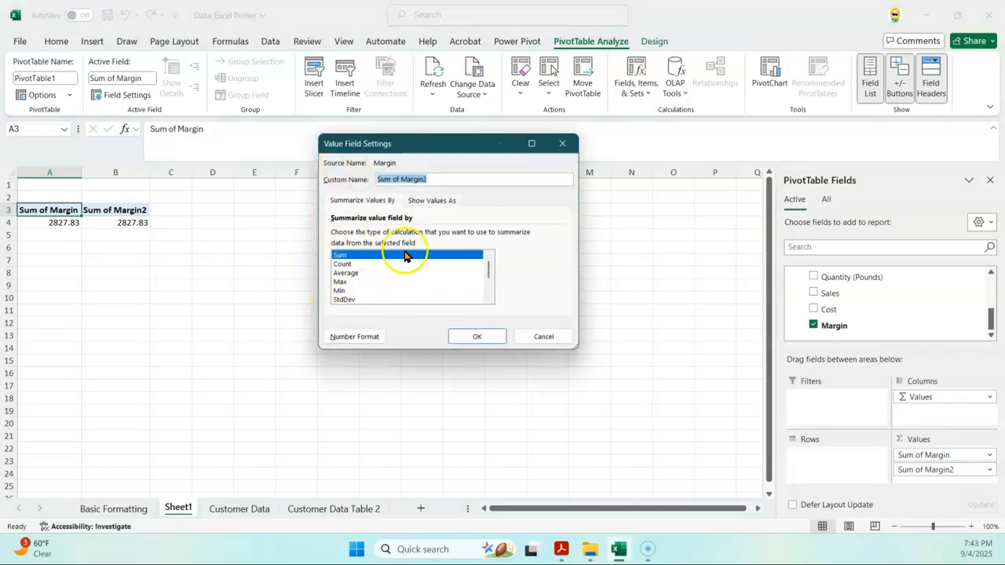
{"action": "left_click", "coordinate": [439, 201]}
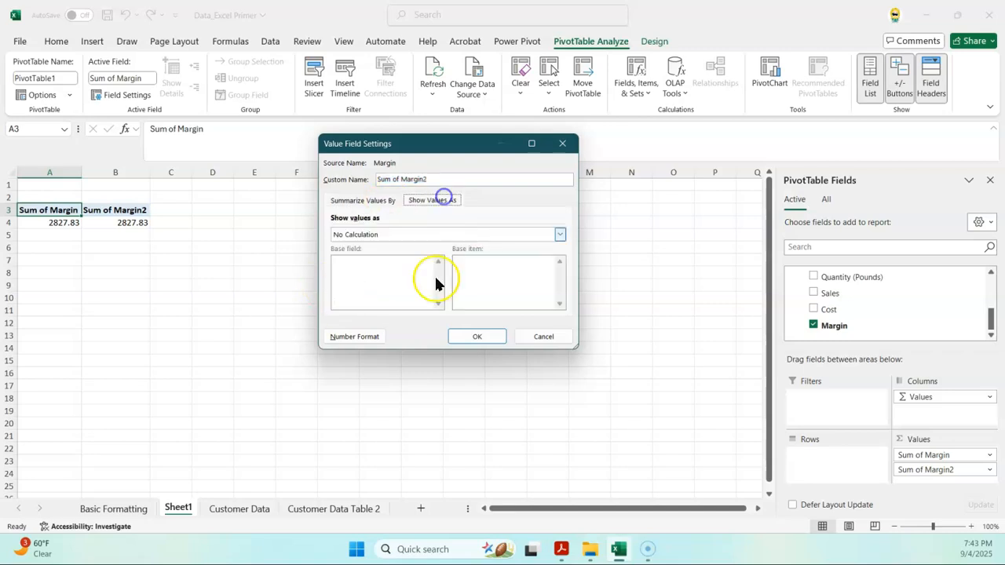
{"action": "left_click", "coordinate": [366, 202]}
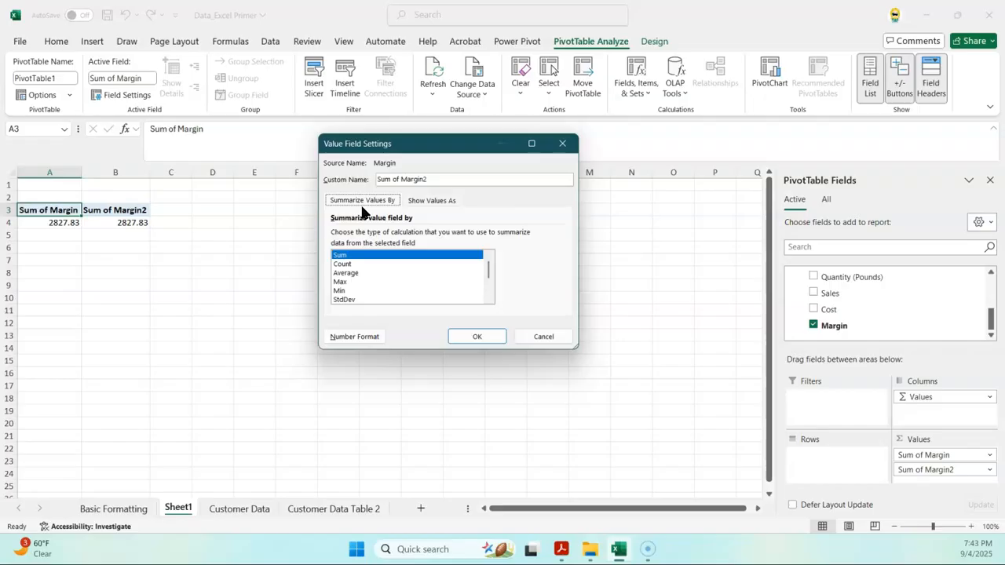
{"action": "left_click", "coordinate": [546, 336]}
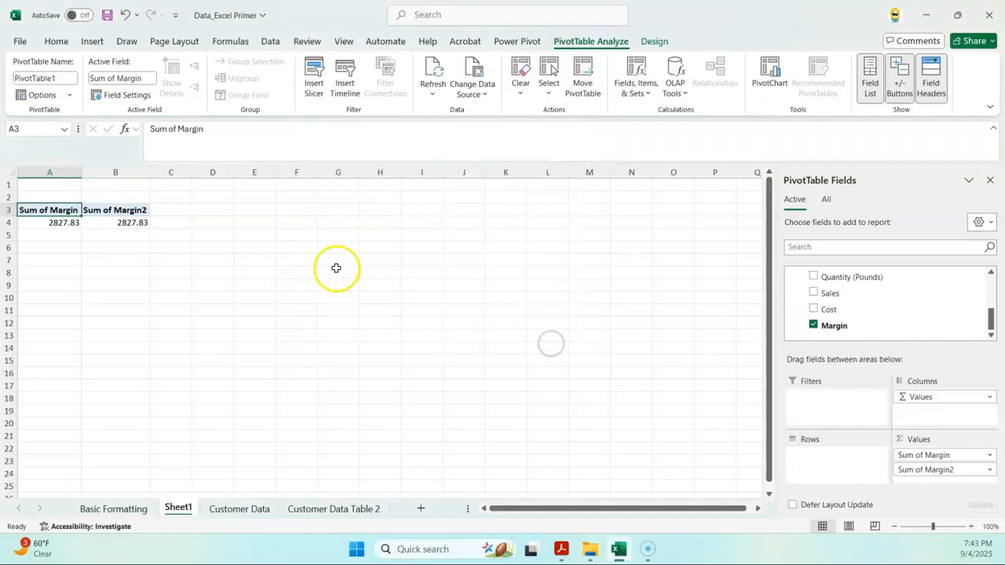
Step: Summarize Sum of Margin2 by Average, showing Average of Margin 14.65196891
{"action": "right_click", "coordinate": [109, 211]}
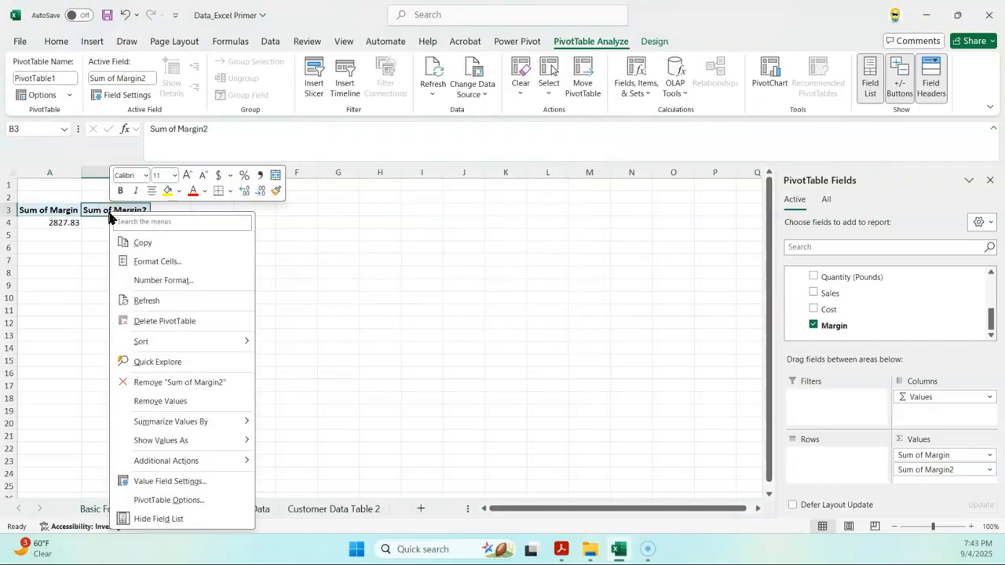
{"action": "mouse_move", "coordinate": [178, 425]}
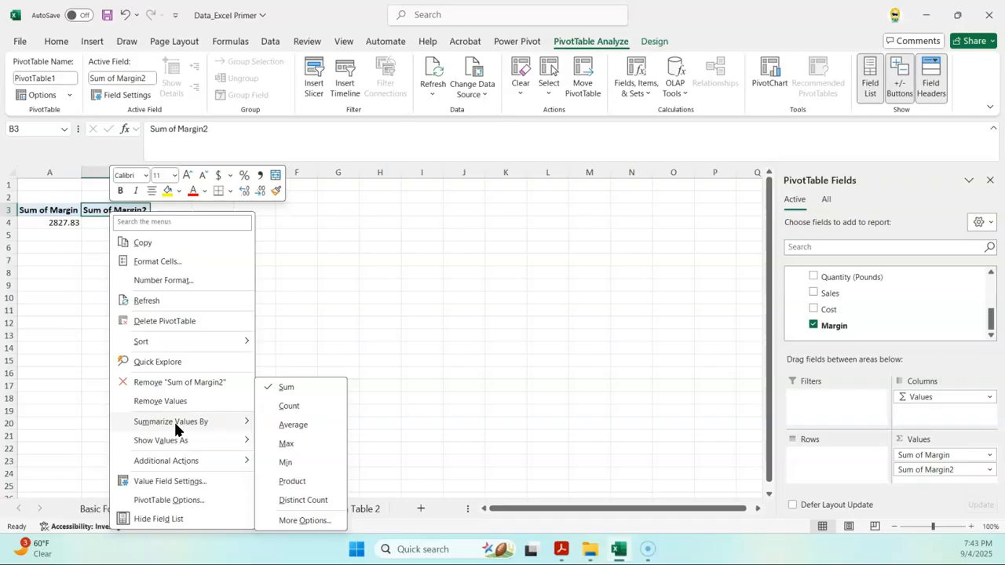
{"action": "left_click", "coordinate": [293, 426]}
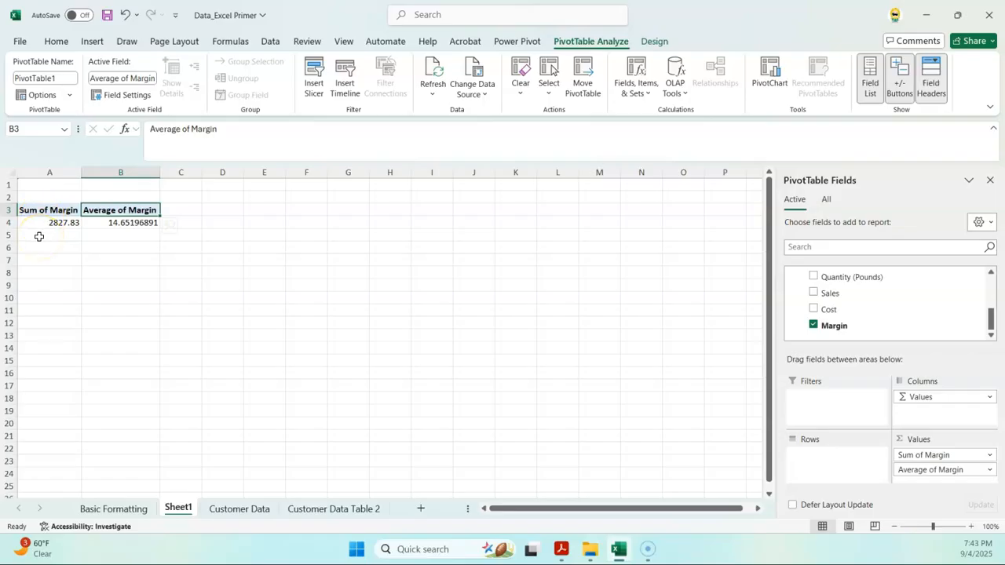
{"action": "left_click", "coordinate": [139, 236]}
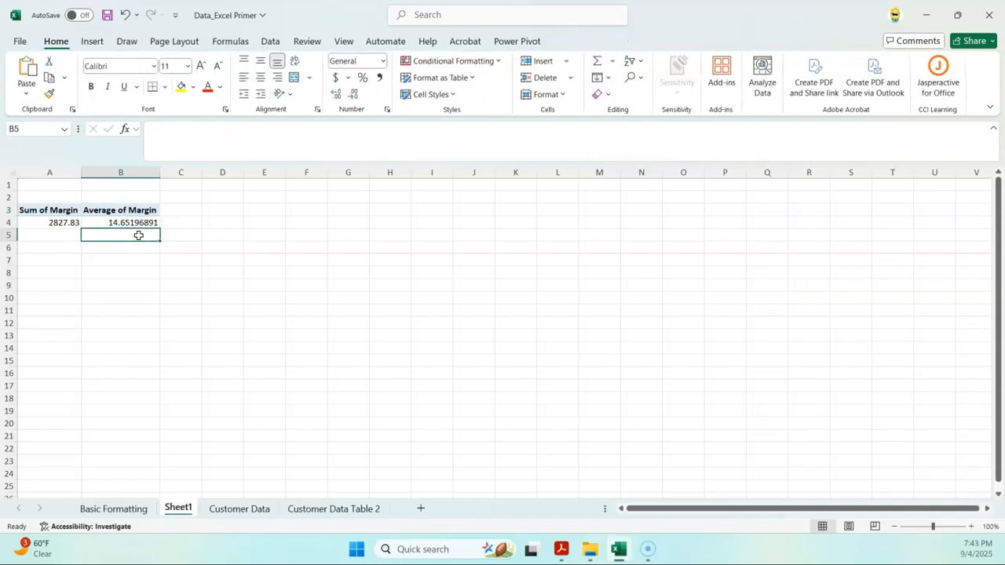
Step: Add Description to the PivotTable rows so each fruit gets its own row
{"action": "left_click", "coordinate": [147, 221]}
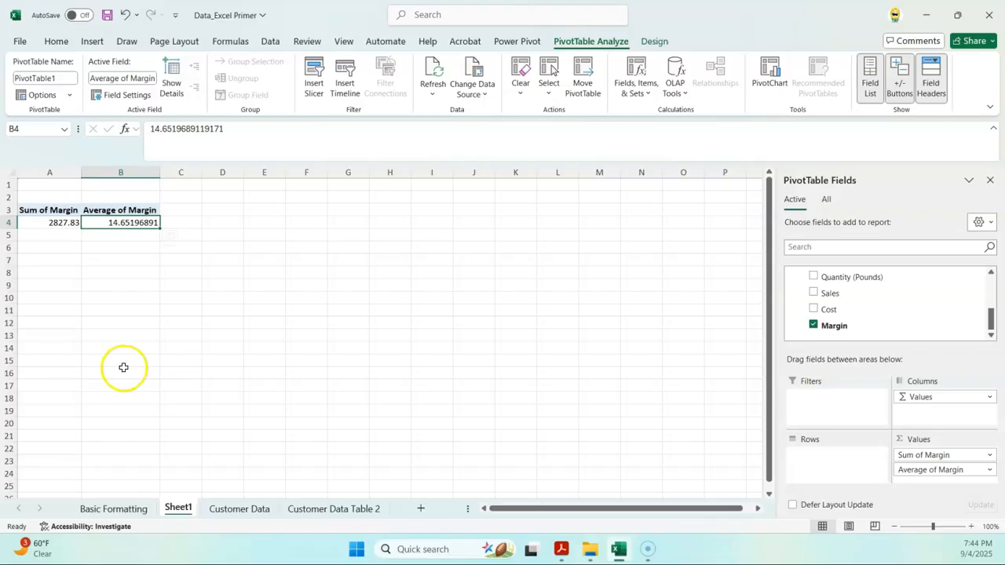
{"action": "scroll", "coordinate": [930, 322], "scroll_direction": "up", "scroll_amount": 4}
{"action": "scroll", "coordinate": [926, 324], "scroll_direction": "down", "scroll_amount": 2}
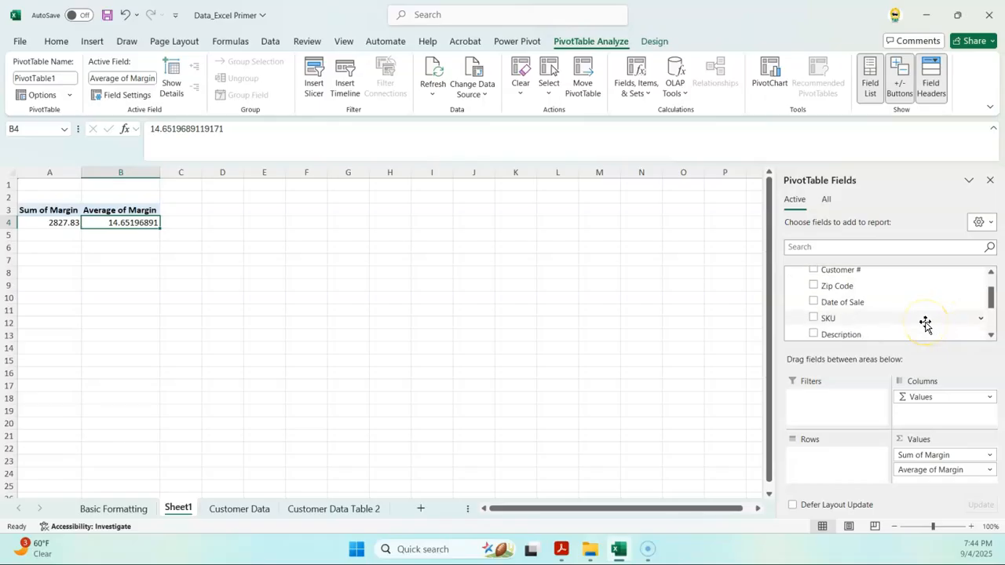
{"action": "left_click_drag", "start_coordinate": [856, 334], "coordinate": [816, 452]}
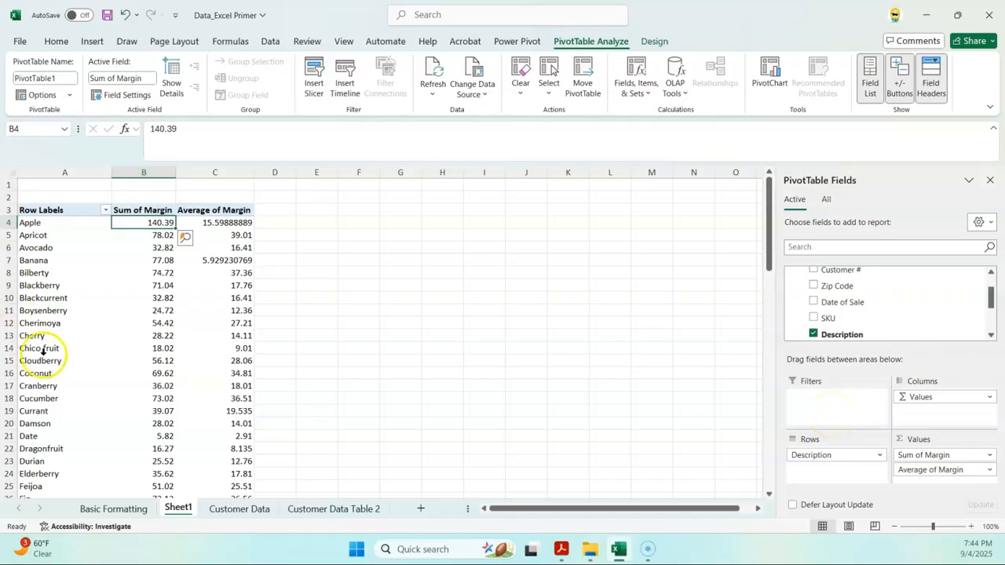
Step: Check the Customer Data sheet, then inspect Apple's Sum 140.39 and Average 15.59888889 on Sheet1
{"action": "left_click", "coordinate": [220, 510]}
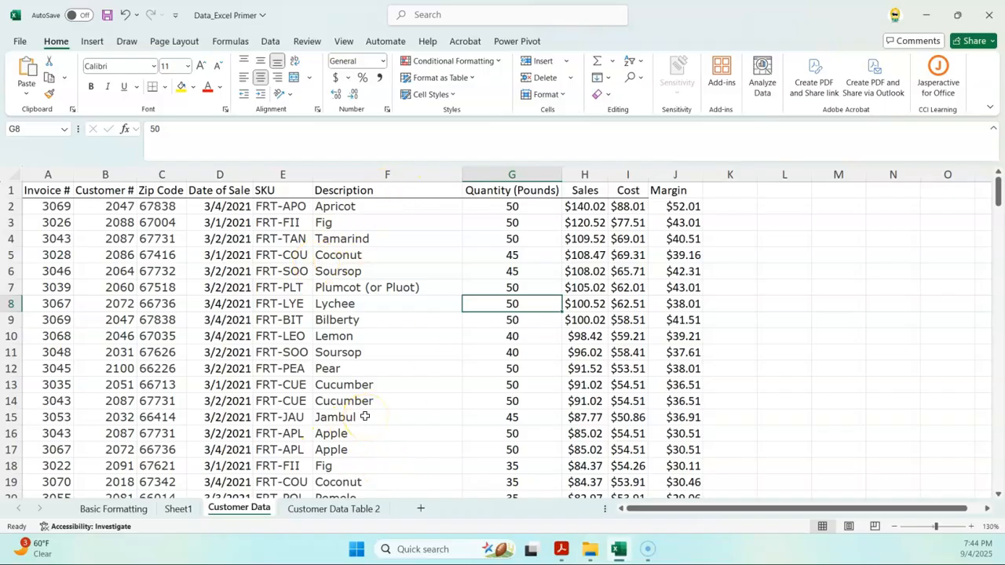
{"action": "left_click", "coordinate": [181, 509]}
{"action": "left_click", "coordinate": [19, 223]}
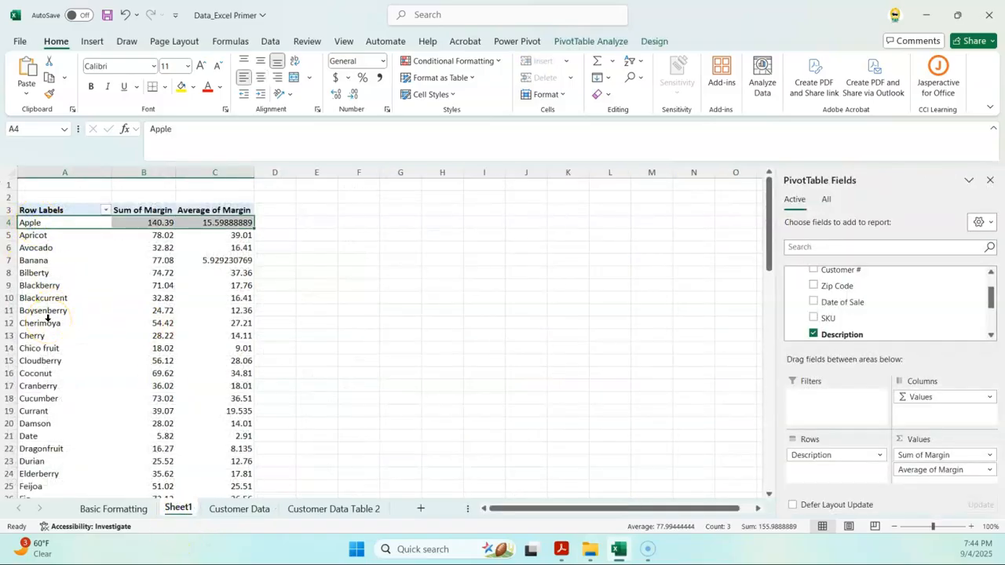
{"action": "left_click", "coordinate": [140, 223]}
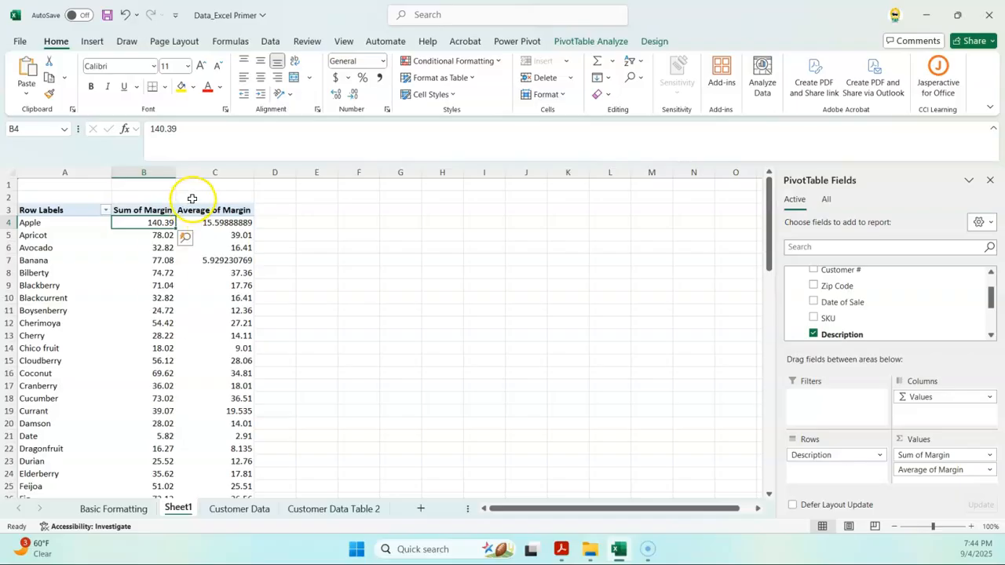
{"action": "left_click", "coordinate": [226, 223]}
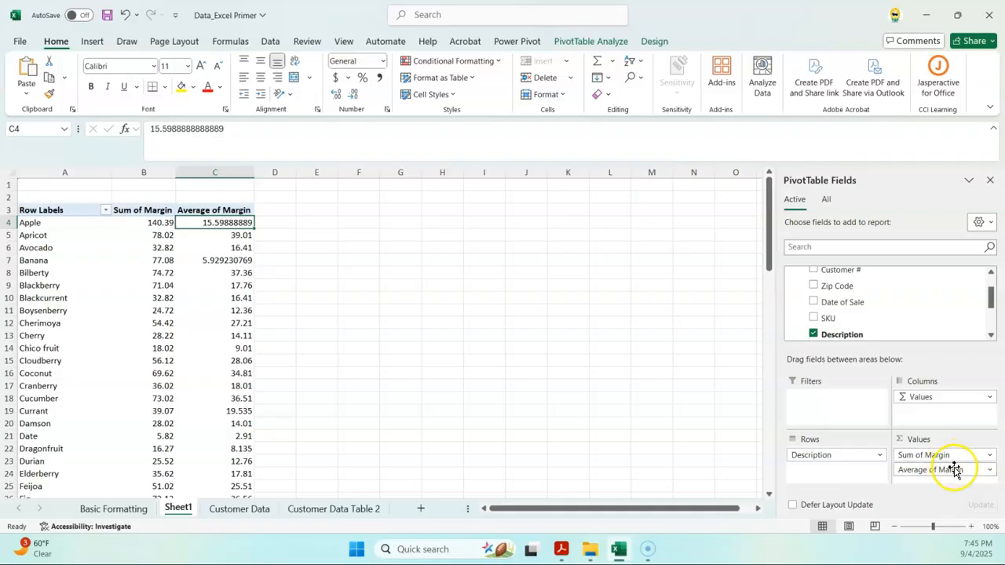
Step: Remove Average of Margin, add Date of Sale as columns, and check Apple's 36.62 and 140.39 total
{"action": "left_click_drag", "start_coordinate": [956, 469], "coordinate": [706, 460]}
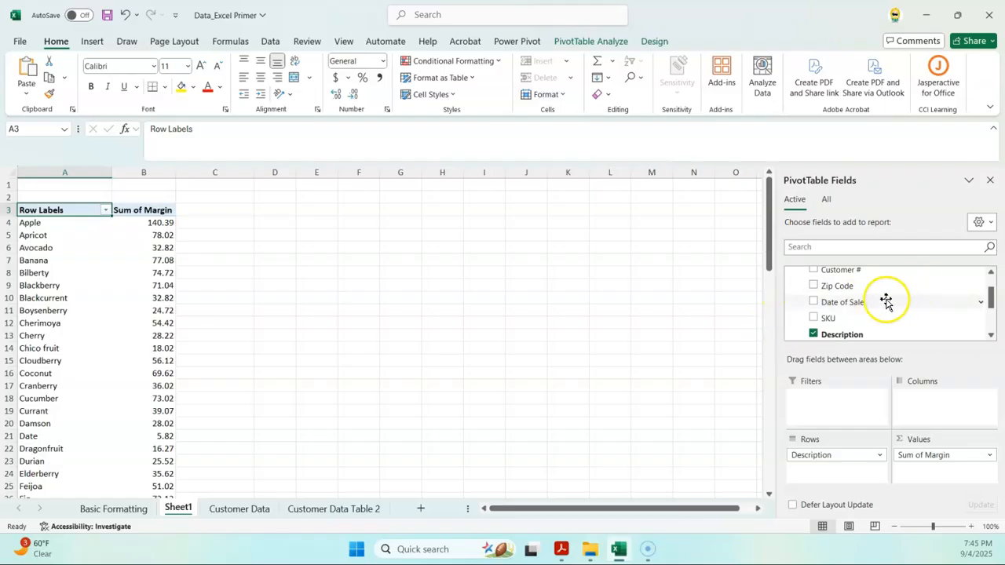
{"action": "left_click_drag", "start_coordinate": [835, 307], "coordinate": [944, 408]}
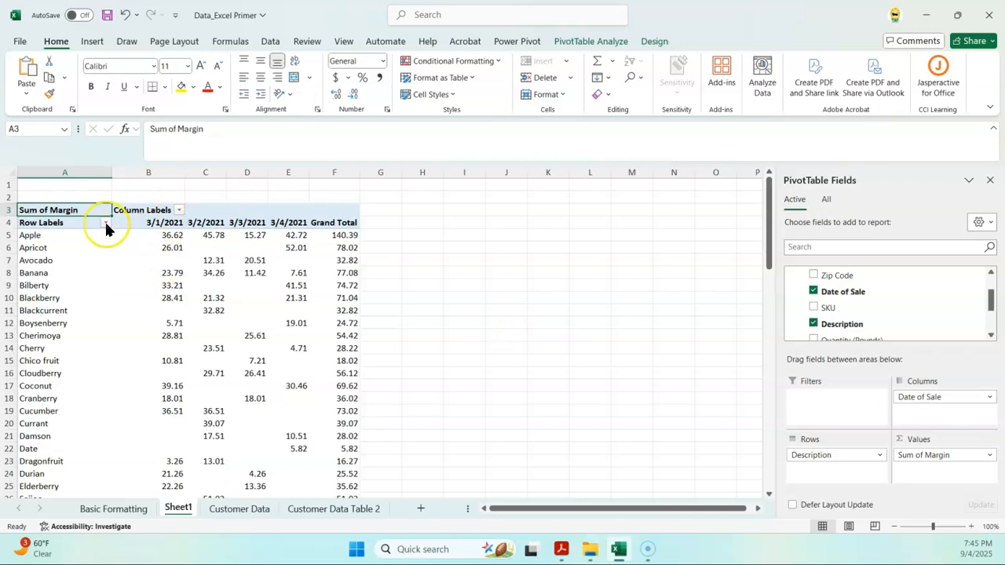
{"action": "left_click", "coordinate": [159, 247]}
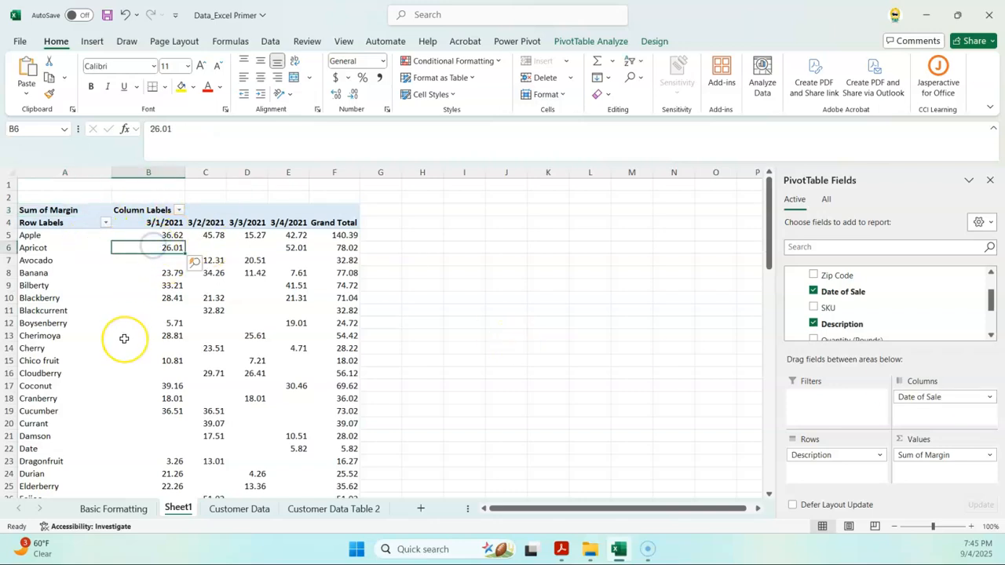
{"action": "key", "text": "Up"}
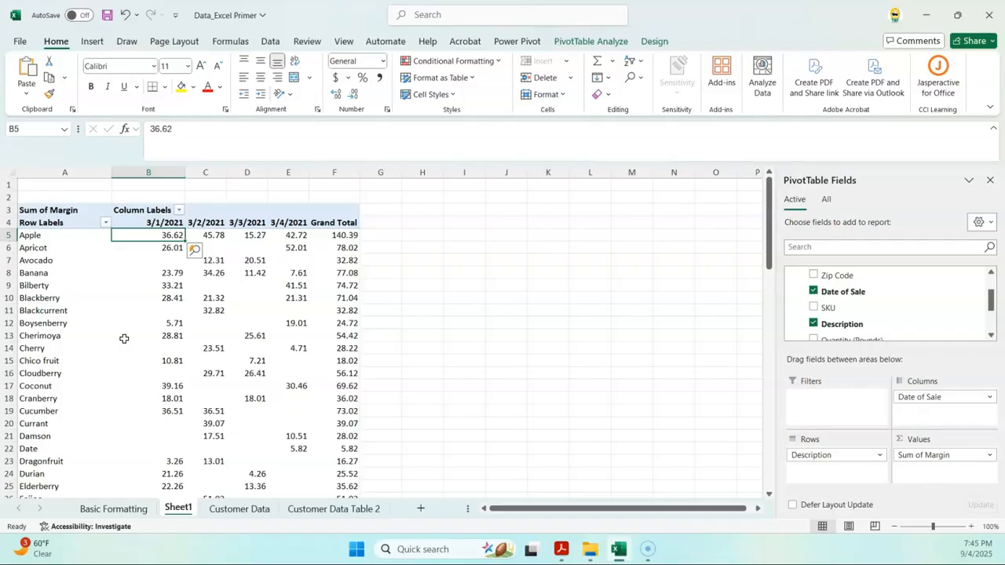
{"action": "key", "text": "Right"}
{"action": "key", "text": "Right"}
{"action": "key", "text": "Right"}
{"action": "key", "text": "Right"}
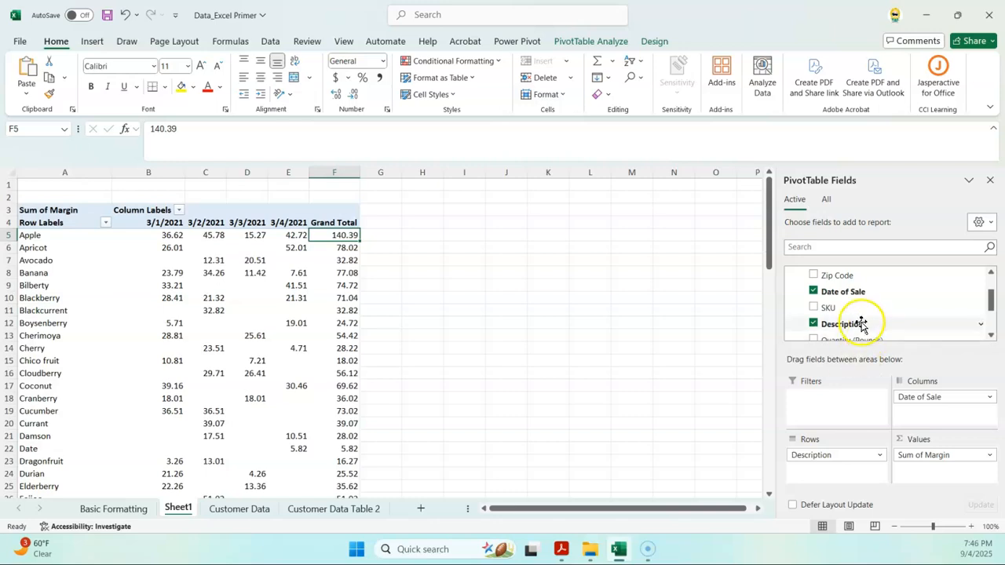
Step: Add Zip Code as a report filter and filter the PivotTable to 66402
{"action": "left_click_drag", "start_coordinate": [836, 278], "coordinate": [817, 402]}
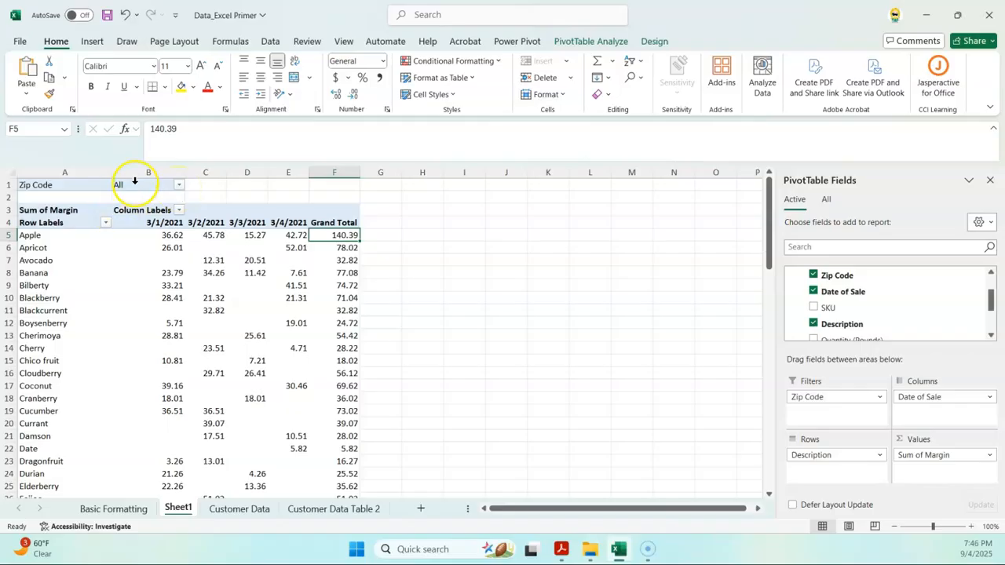
{"action": "left_click", "coordinate": [179, 185]}
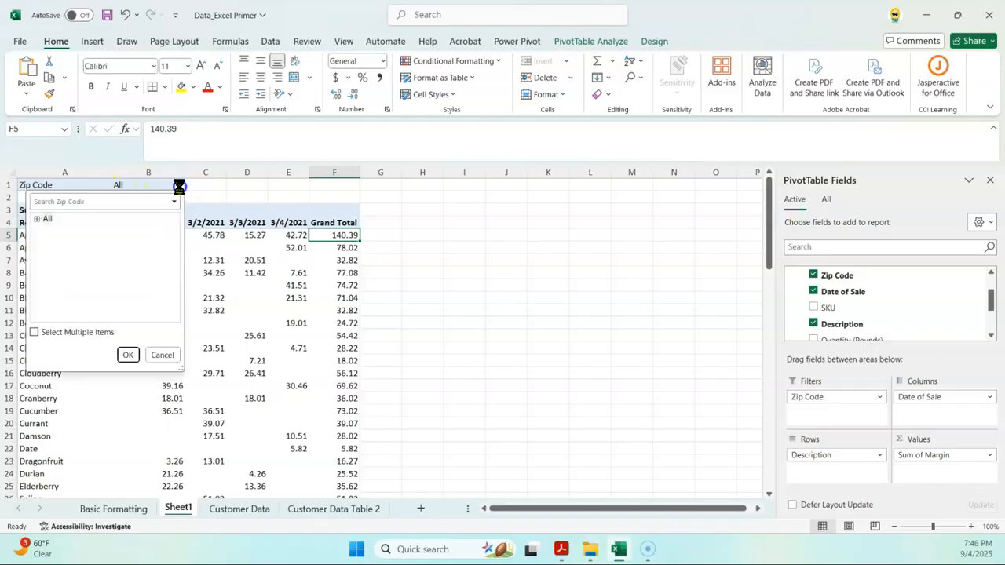
{"action": "left_click", "coordinate": [37, 219]}
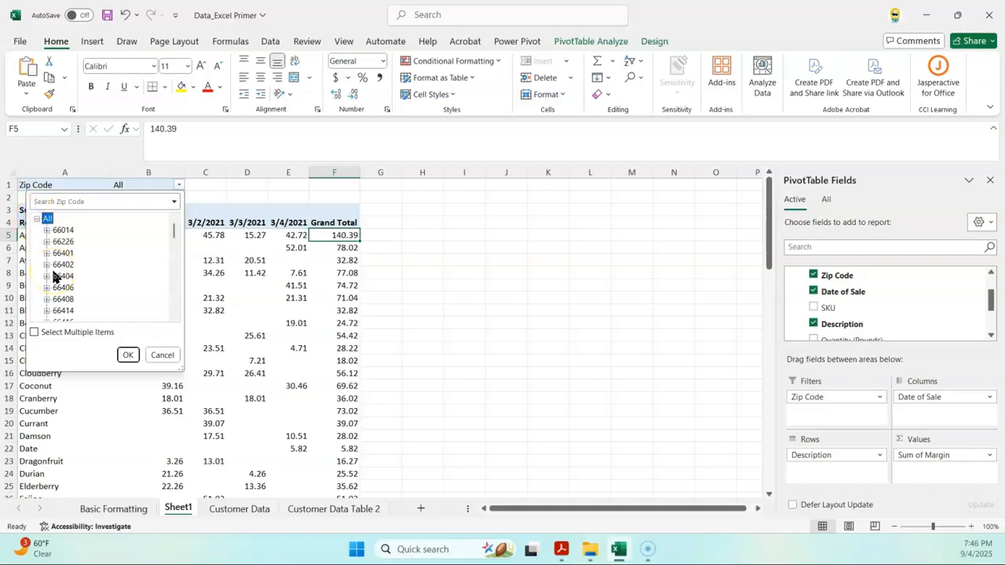
{"action": "left_click", "coordinate": [119, 251]}
{"action": "left_click", "coordinate": [61, 277]}
{"action": "left_click", "coordinate": [55, 267]}
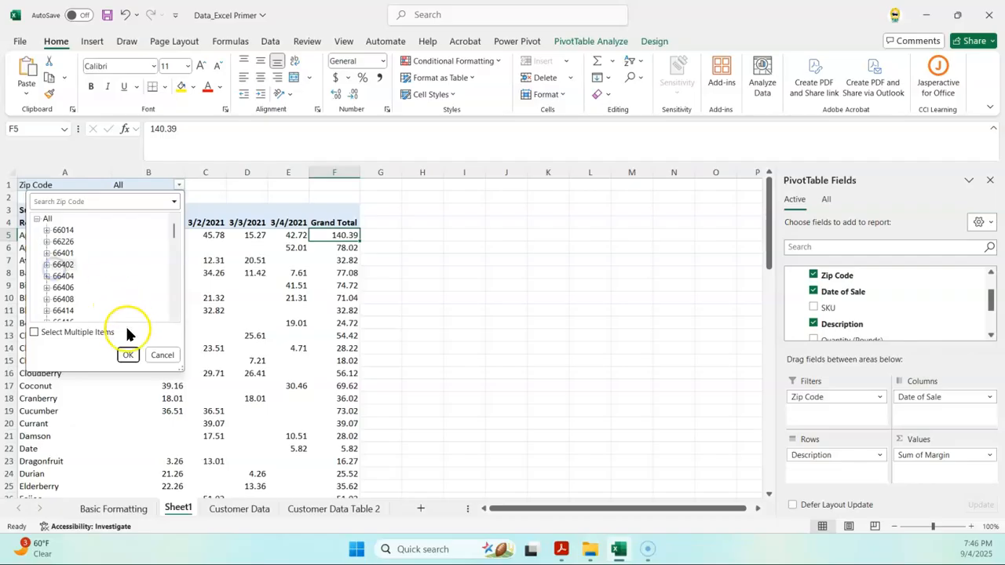
{"action": "left_click", "coordinate": [128, 355]}
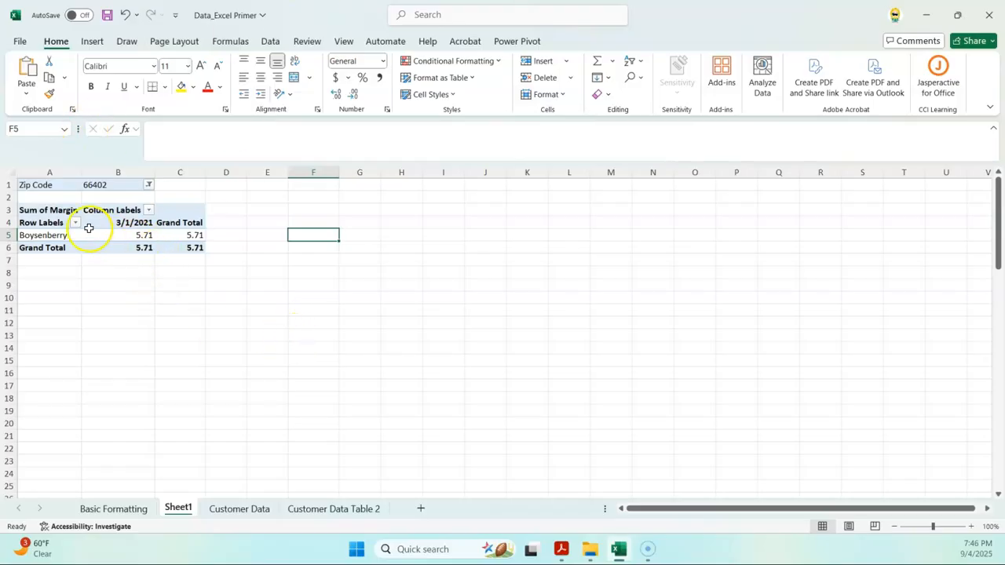
Step: Remove the Zip Code field from the Filters area
{"action": "mouse_move", "coordinate": [106, 239]}
{"action": "left_click", "coordinate": [118, 248]}
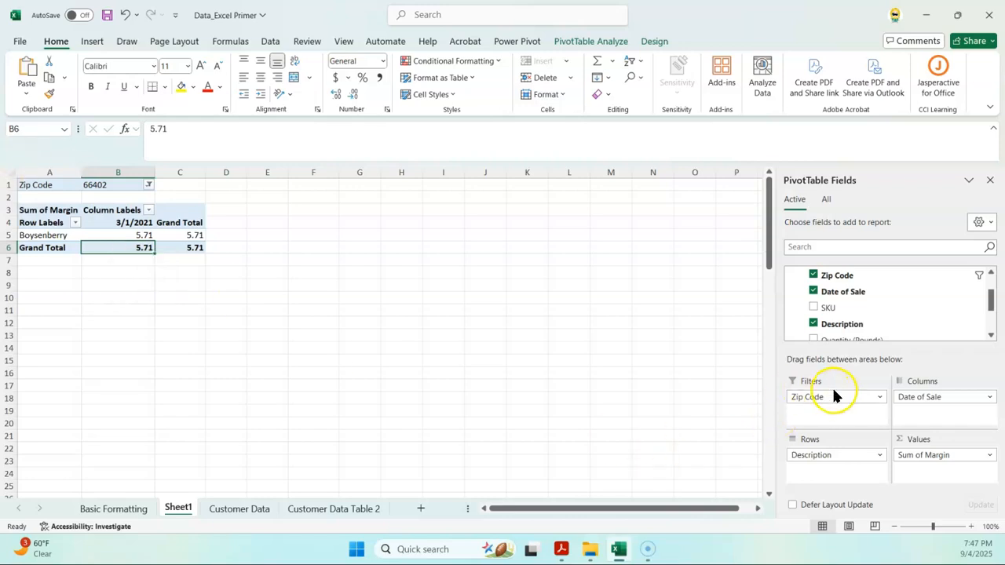
{"action": "left_click_drag", "start_coordinate": [836, 397], "coordinate": [674, 452]}
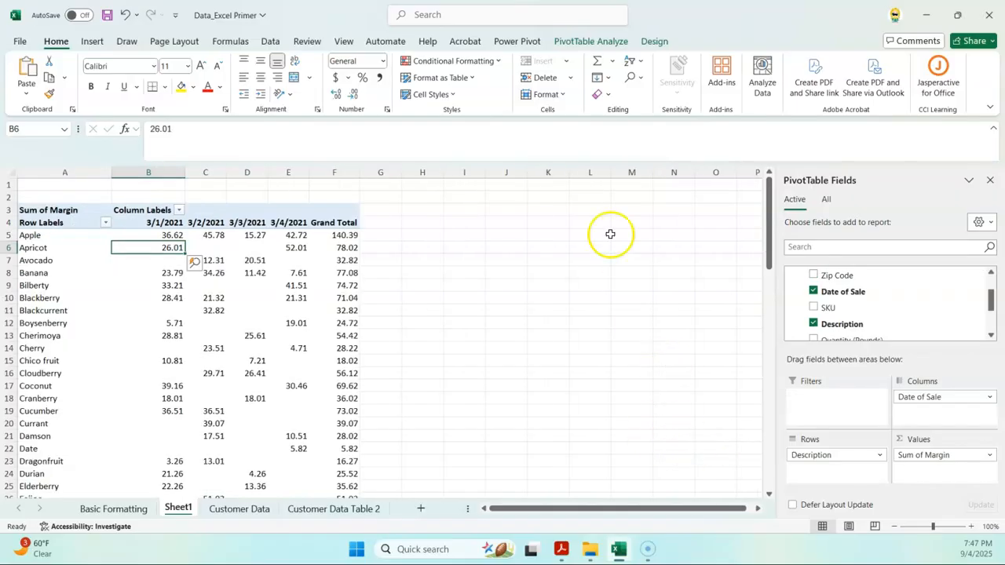
Step: Insert a Zip Code slicer and position it beside the PivotTable near columns J–L
{"action": "left_click", "coordinate": [607, 43]}
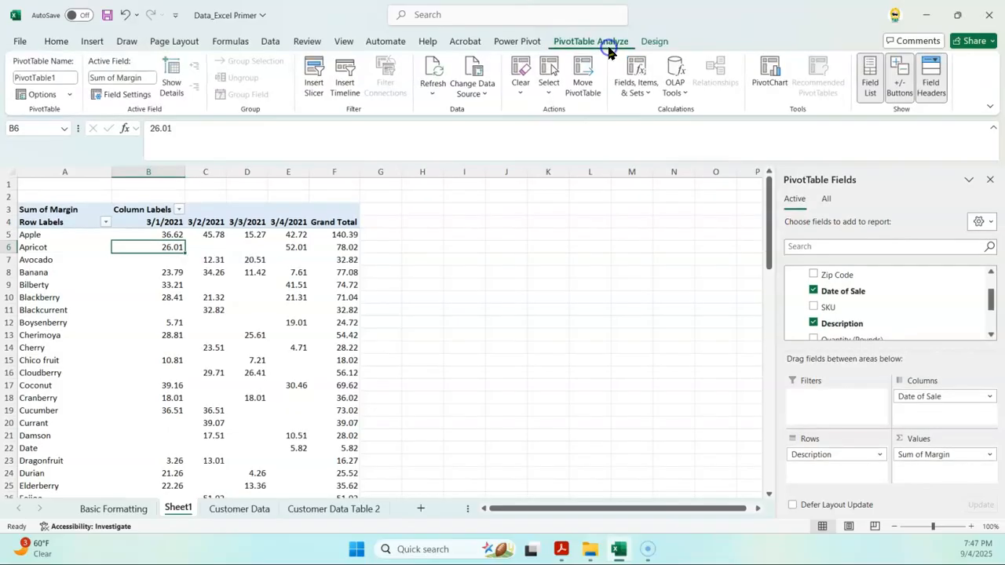
{"action": "left_click", "coordinate": [315, 86]}
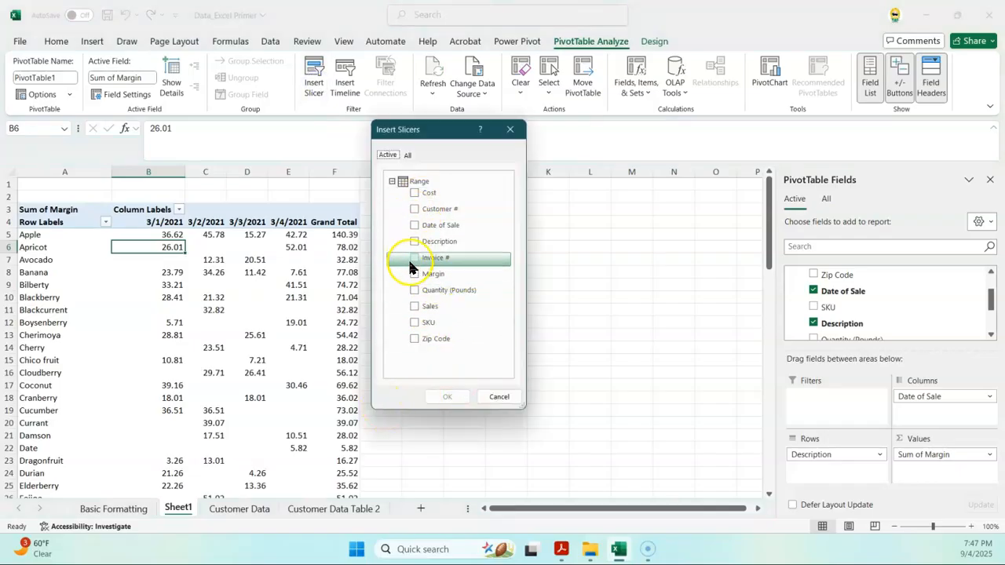
{"action": "left_click", "coordinate": [414, 338]}
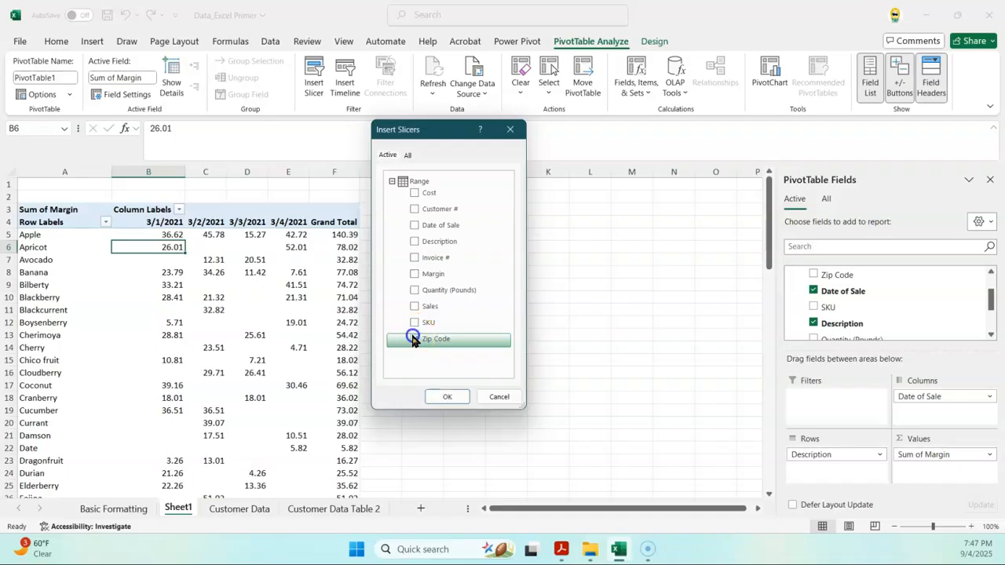
{"action": "left_click", "coordinate": [446, 398]}
{"action": "left_click_drag", "start_coordinate": [402, 267], "coordinate": [554, 254]}
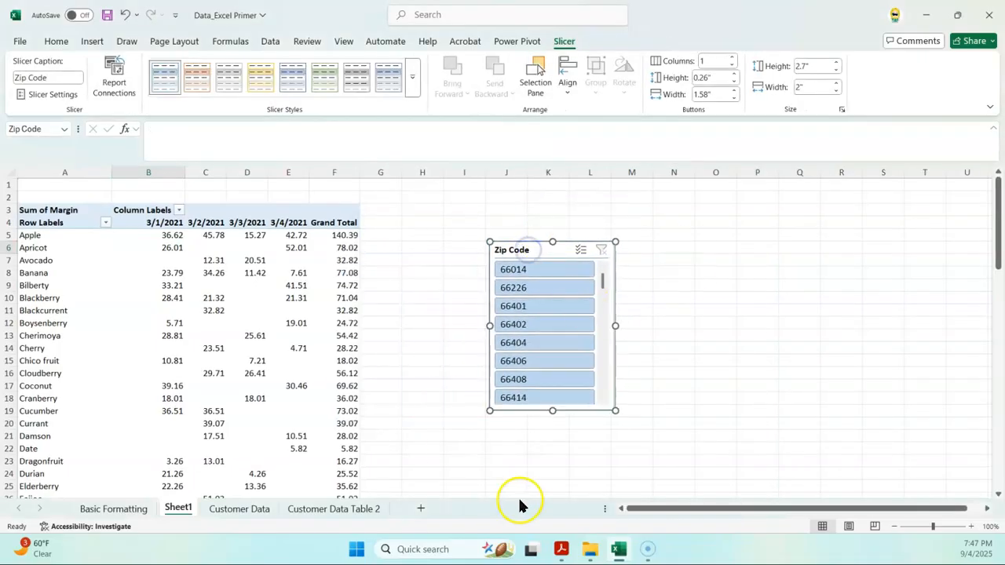
Step: Filter the slicer to 66401, then 66402, then 66401 again, and clear it
{"action": "left_click", "coordinate": [552, 308]}
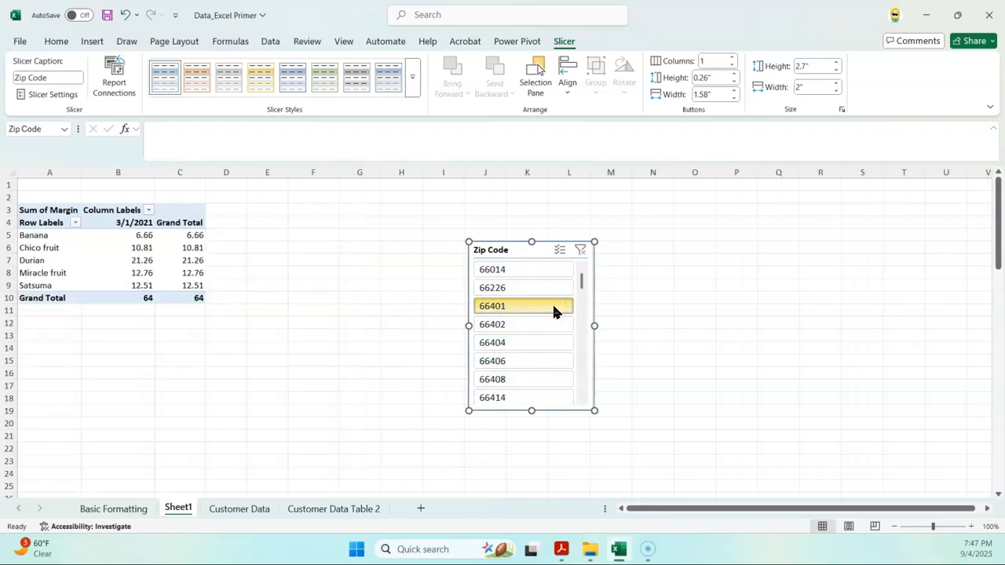
{"action": "left_click", "coordinate": [542, 324]}
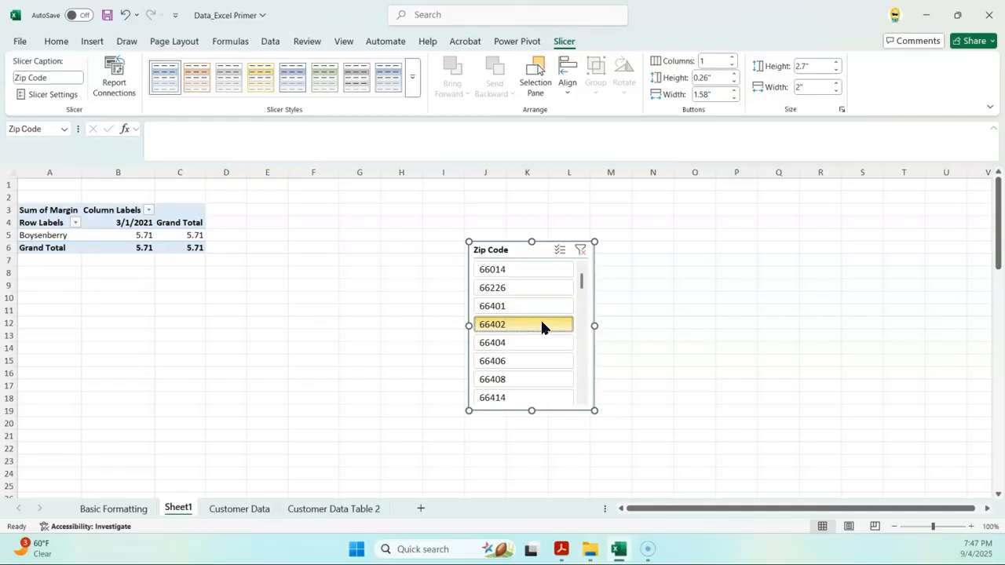
{"action": "left_click", "coordinate": [539, 308]}
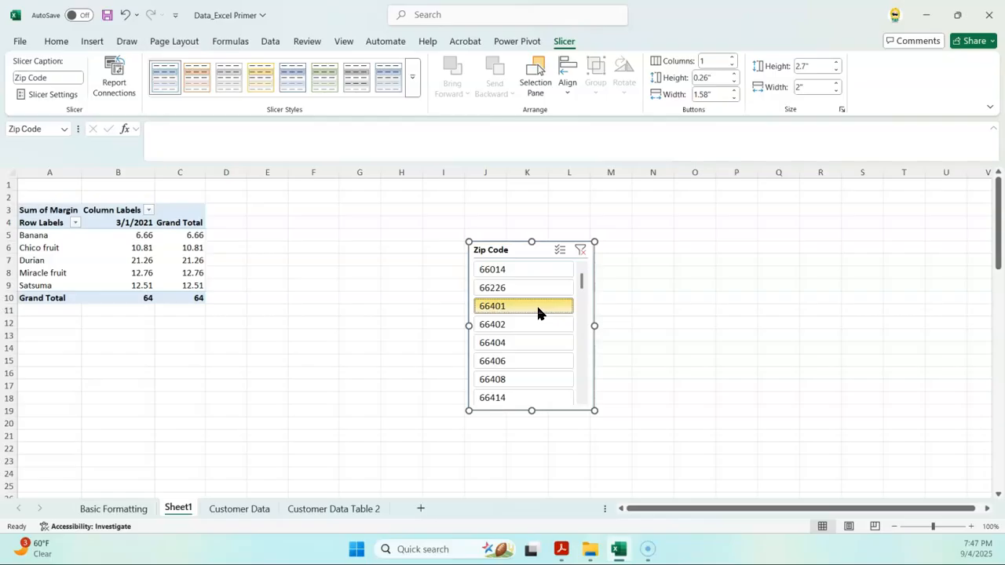
{"action": "left_click", "coordinate": [580, 251]}
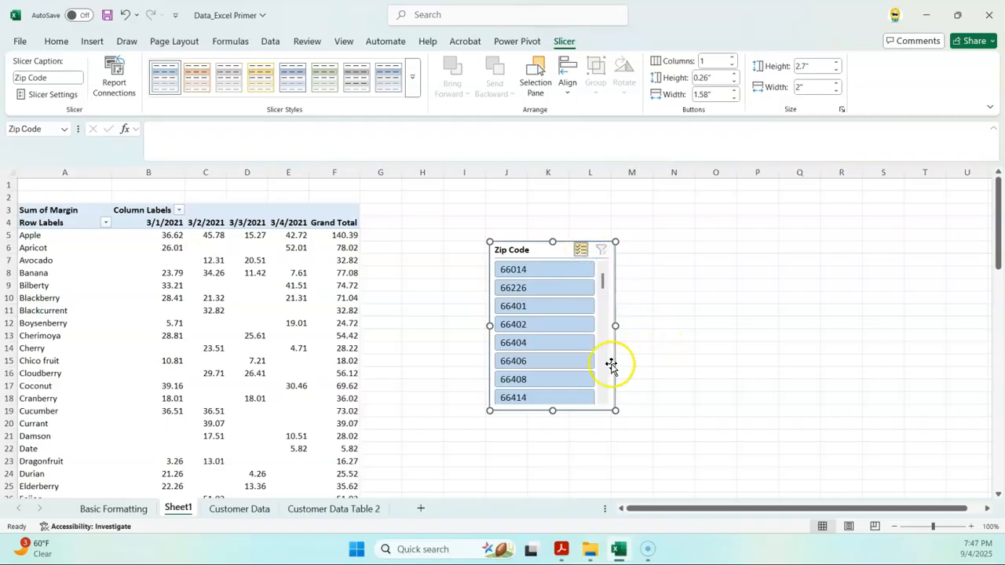
Step: Exclude zip codes 66401, 66226, 66404, 66406 and 66402 in turn, then filter to 66401 only
{"action": "left_click", "coordinate": [539, 305]}
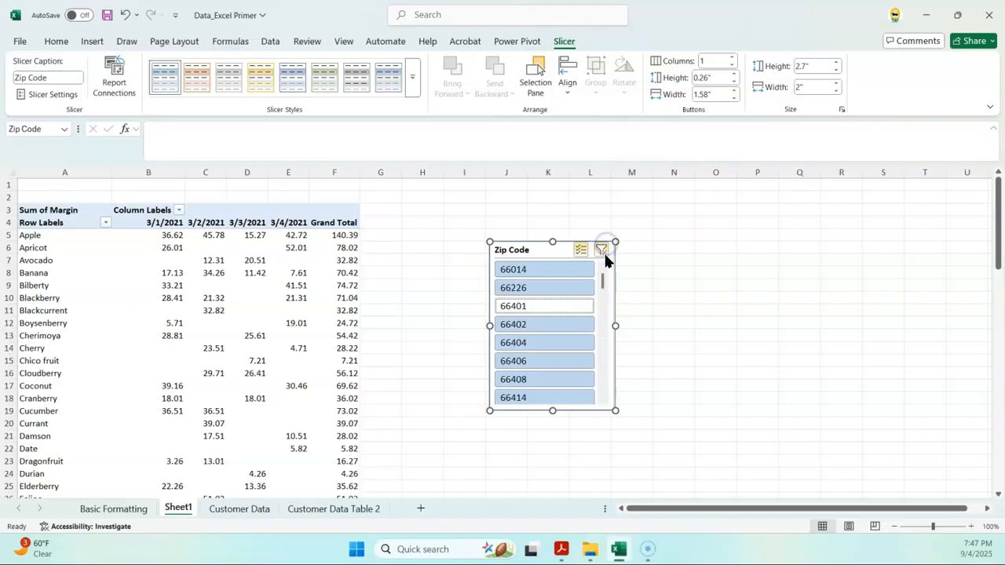
{"action": "left_click", "coordinate": [602, 251]}
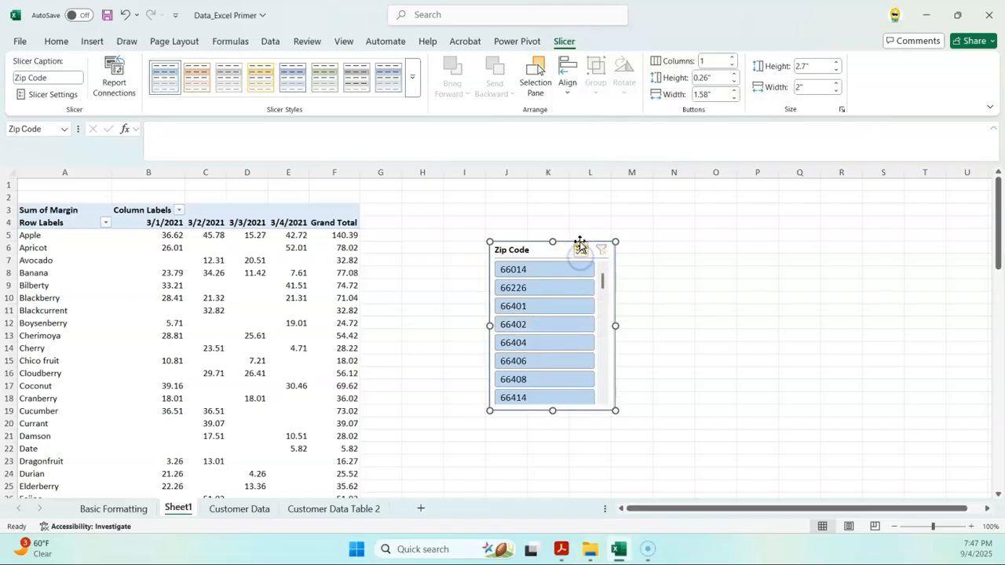
{"action": "left_click", "coordinate": [546, 289]}
{"action": "left_click", "coordinate": [547, 306]}
{"action": "left_click", "coordinate": [546, 342]}
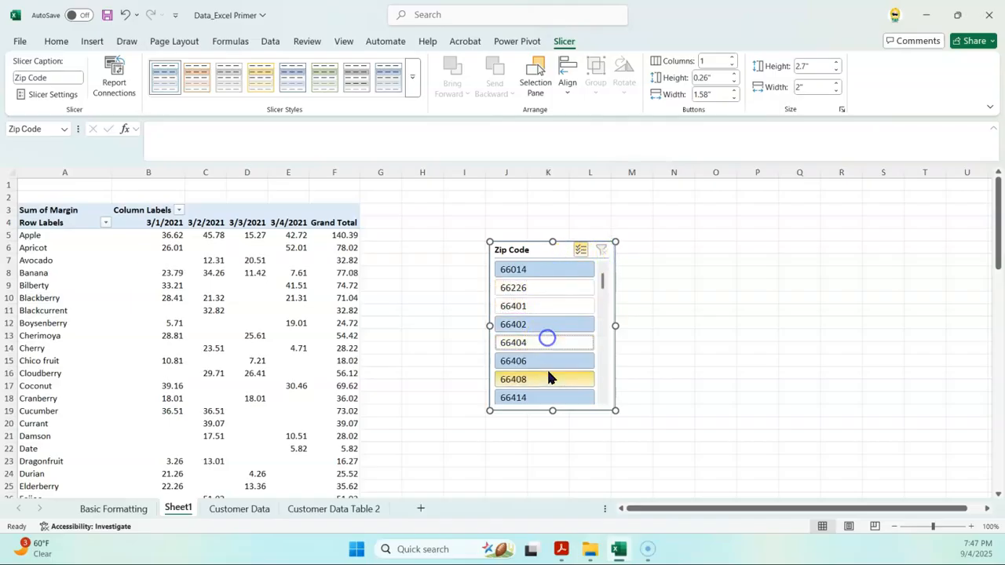
{"action": "left_click", "coordinate": [547, 360]}
{"action": "left_click", "coordinate": [552, 326]}
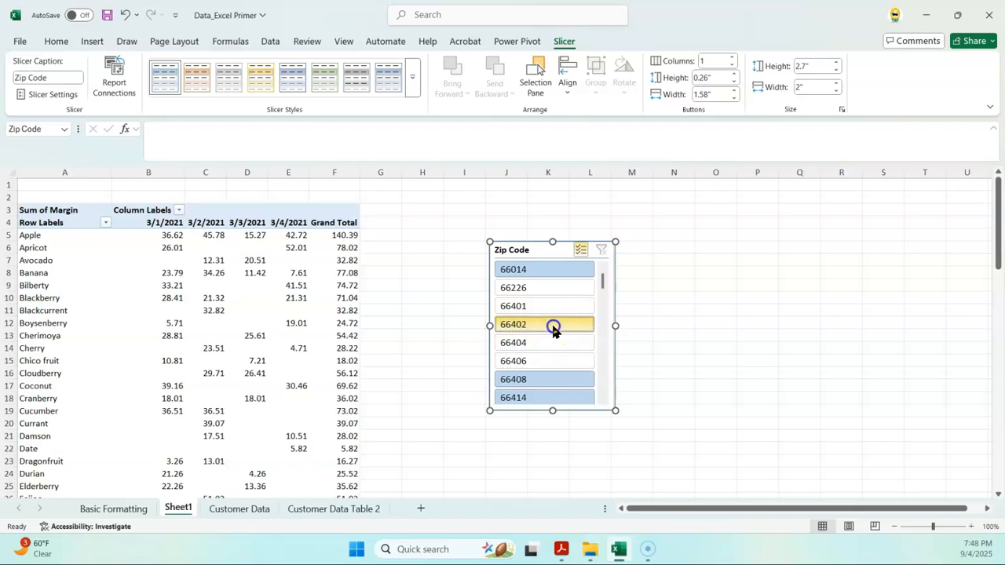
{"action": "left_click", "coordinate": [601, 251]}
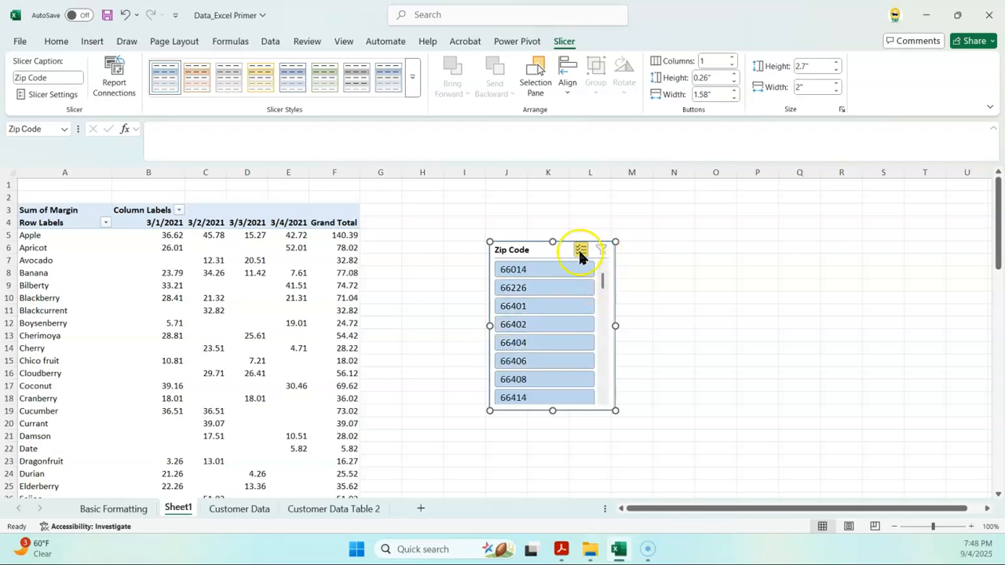
{"action": "left_click", "coordinate": [548, 306]}
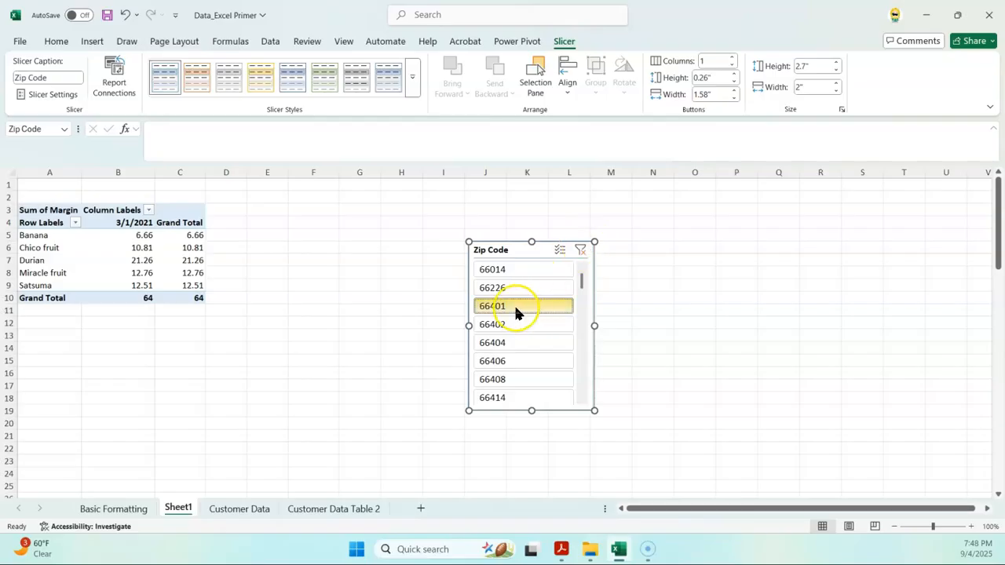
Step: Turn on Multi-Select, add 66404, 66408, 66402 and 66406, then clear the slicer filter
{"action": "left_click", "coordinate": [560, 250]}
{"action": "left_click", "coordinate": [522, 342]}
{"action": "left_click", "coordinate": [526, 379]}
{"action": "left_click", "coordinate": [527, 325]}
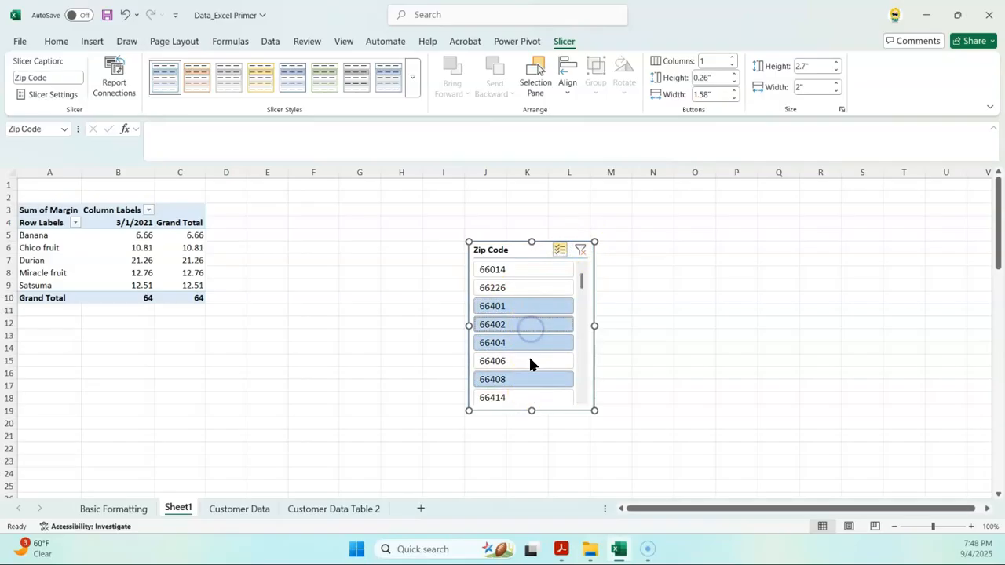
{"action": "left_click", "coordinate": [531, 362]}
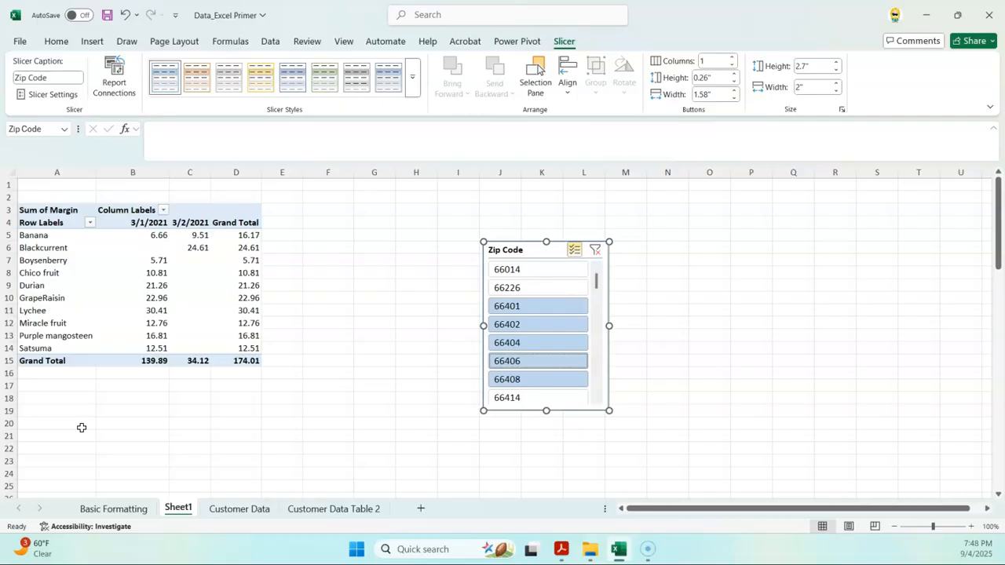
{"action": "left_click", "coordinate": [597, 256]}
{"action": "left_click", "coordinate": [386, 348]}
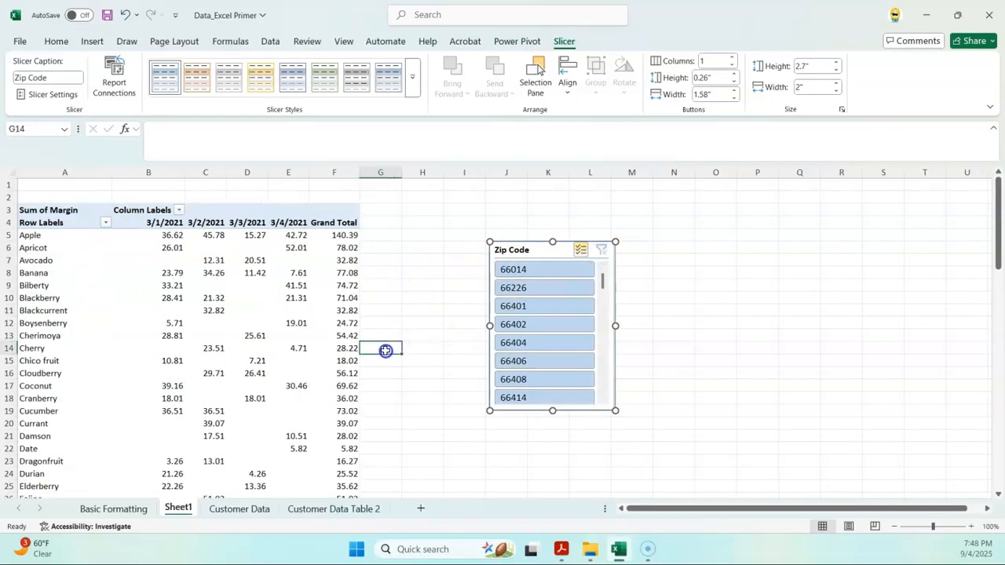
{"action": "mouse_move", "coordinate": [213, 384]}
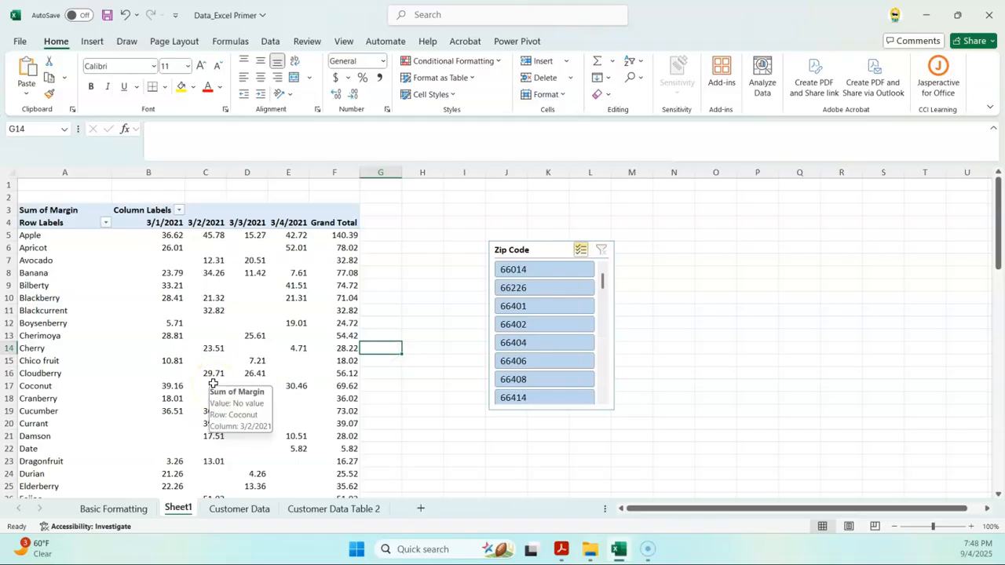